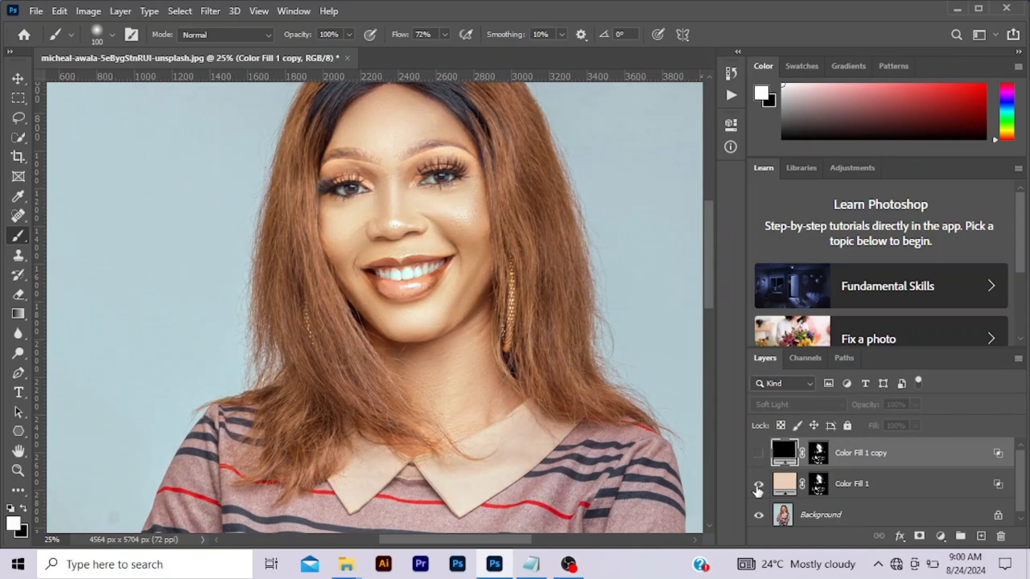
Toggle the visibility of the Color Fill 1 layer to compare the portrait with and without its effect
click(758, 484)
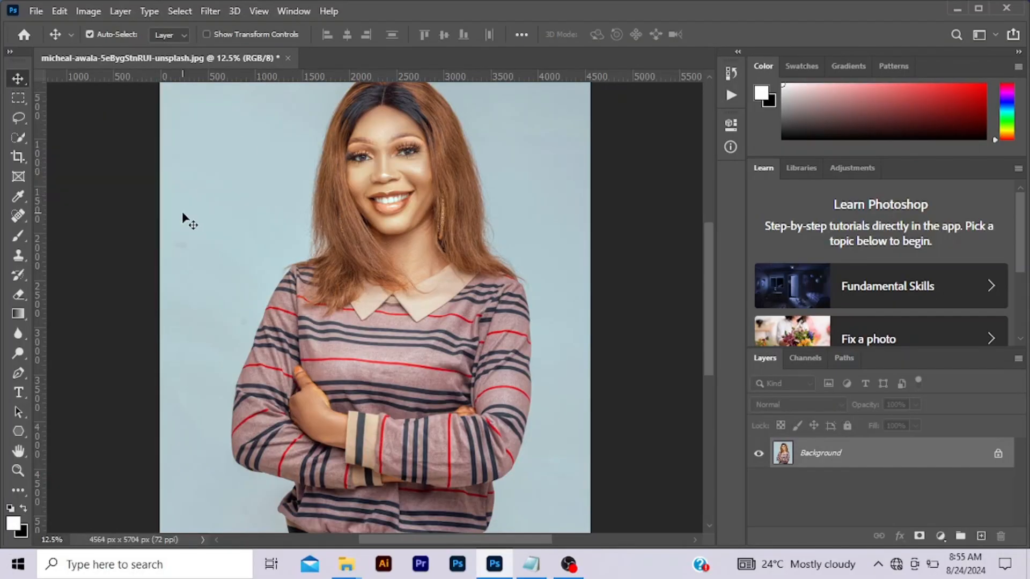
Select the portrait's skin tones with Color Range, using the Skin Tones preset and a fuzziness of 15
click(178, 10)
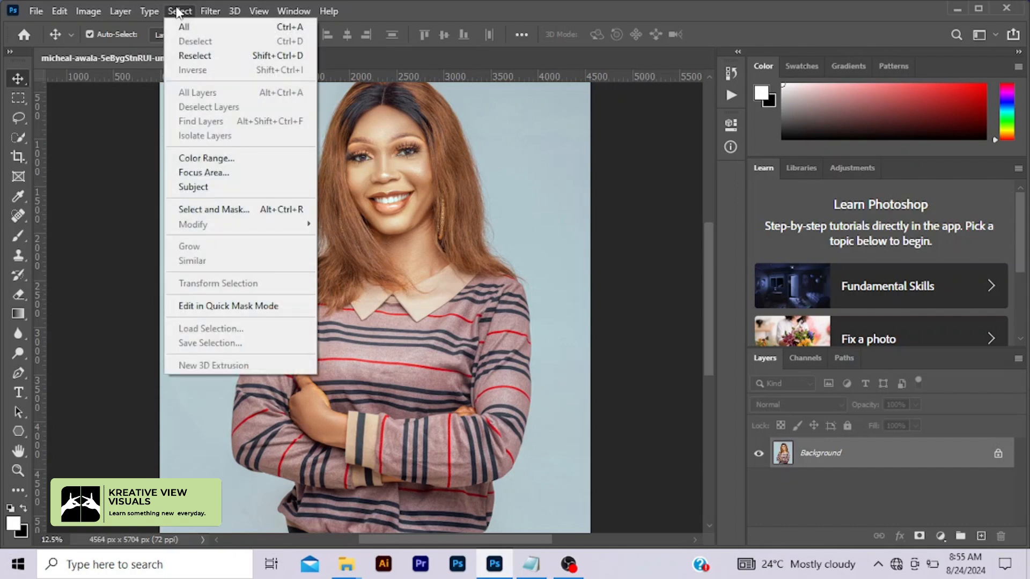
click(209, 160)
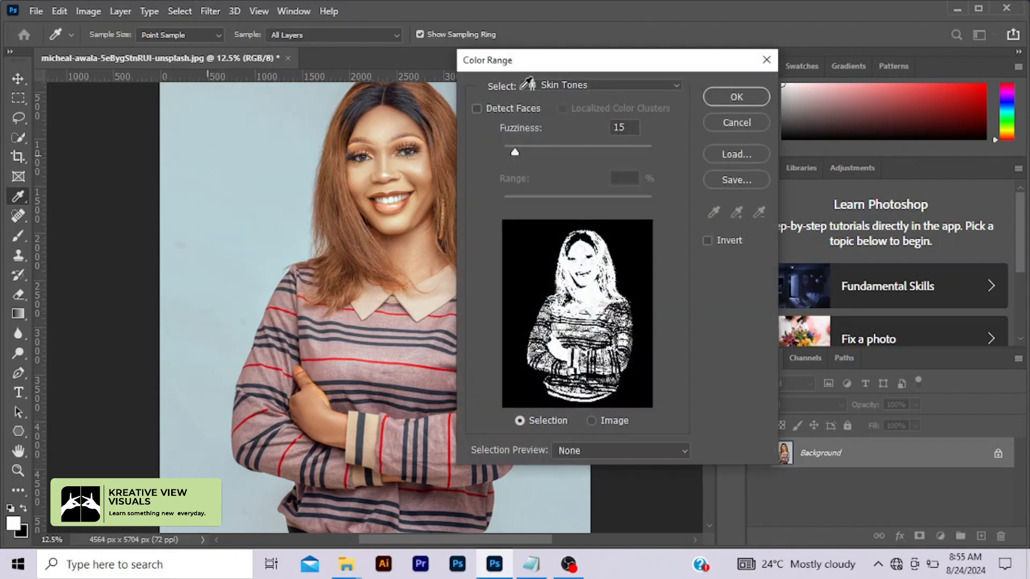
click(561, 83)
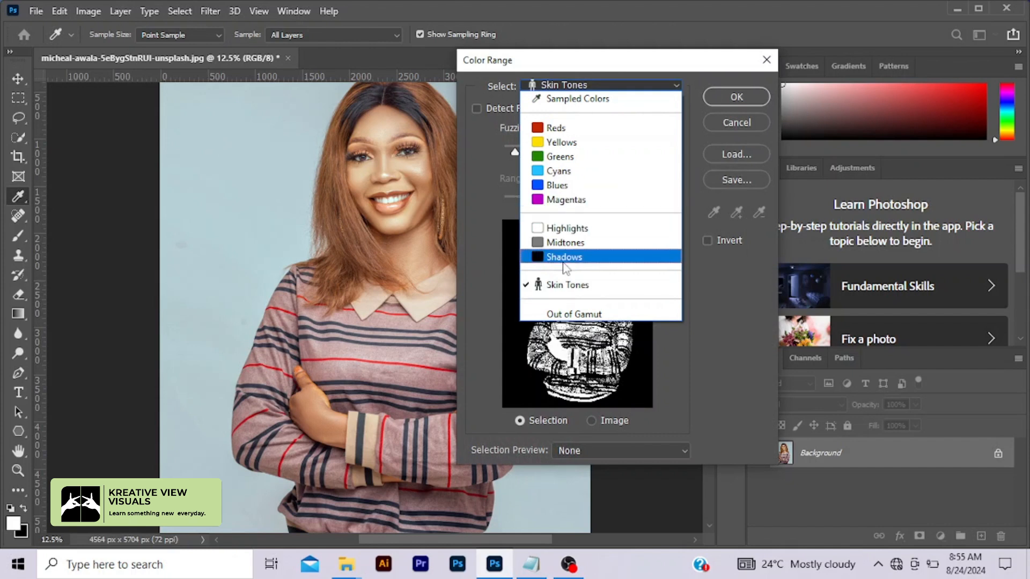
click(562, 286)
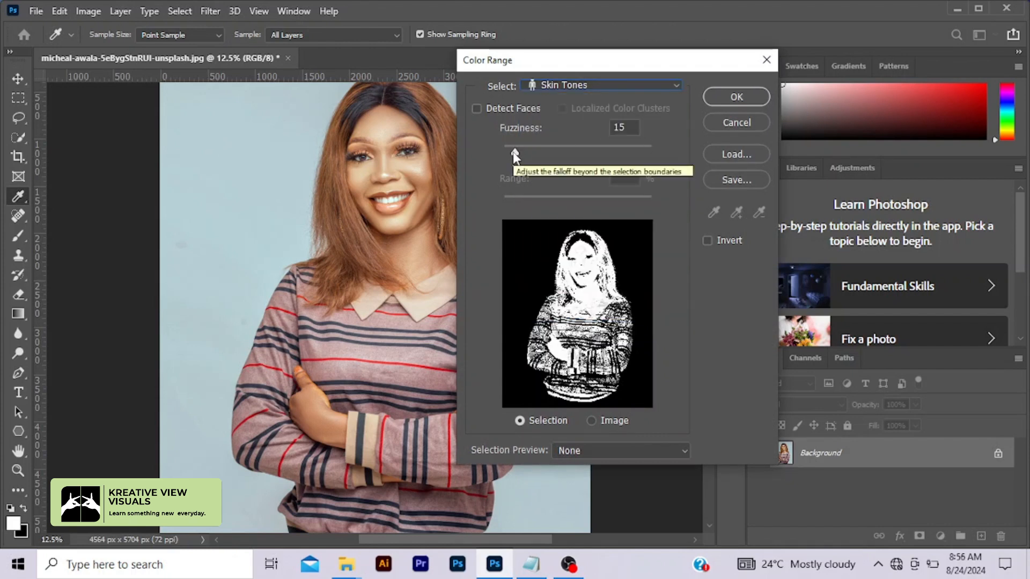
mouse_move(514, 153)
mouse_down()
mouse_move(545, 146)
mouse_move(527, 152)
mouse_up()
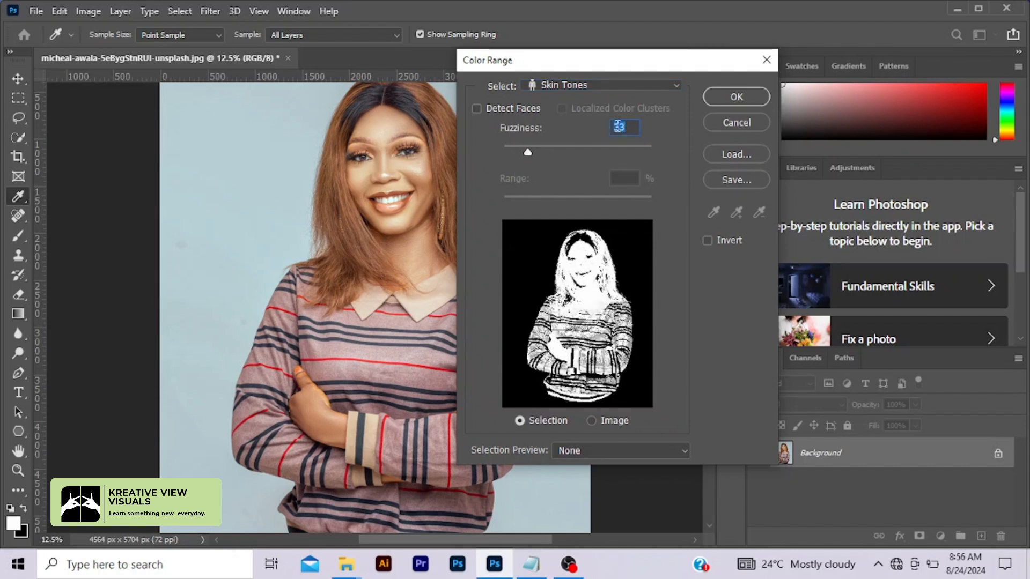
text(15)
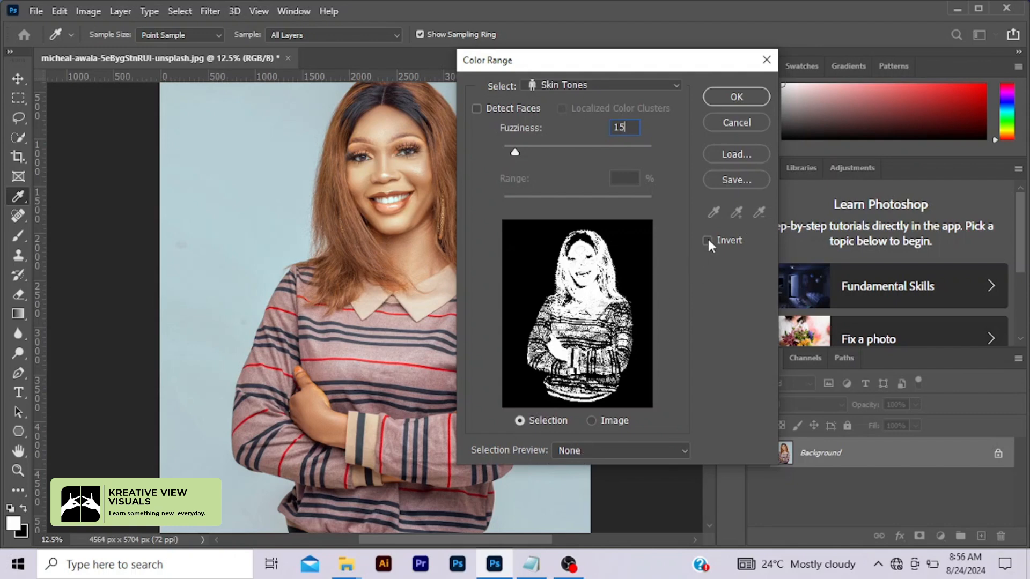
click(754, 99)
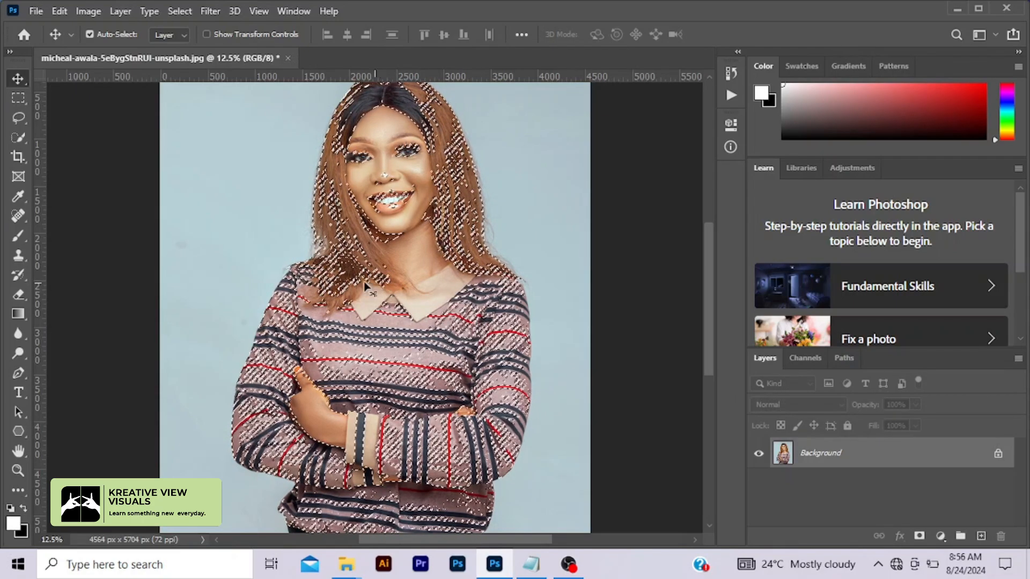
Subtract the striped sweater's chest and upper sleeve areas from the selection with the Quick Selection tool
click(9, 137)
key(alt)
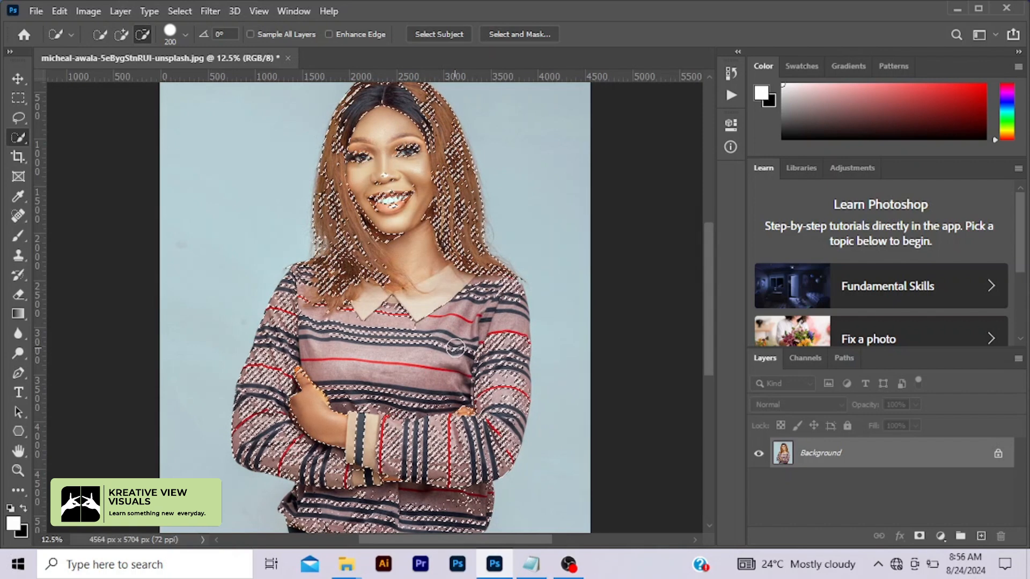
drag(465, 352, 502, 382)
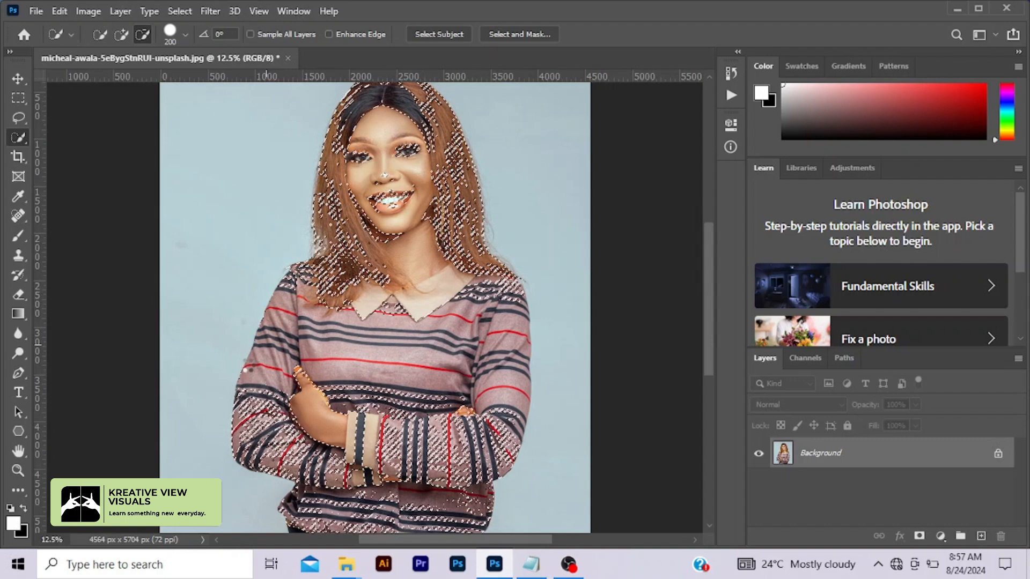
click(293, 520)
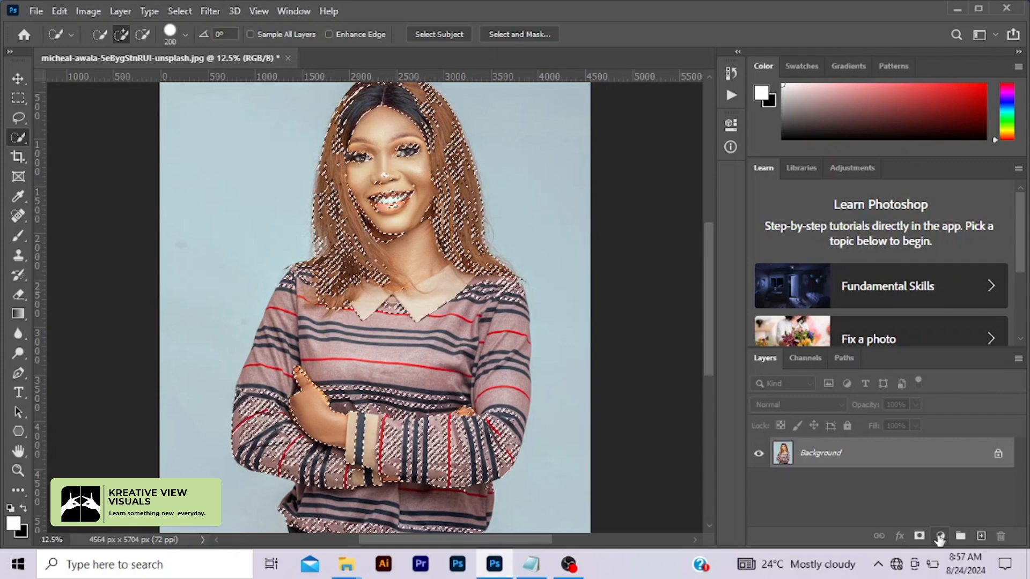
Add a Solid Color fill layer in near-white fefefe from the selection and set its blend mode to Soft Light
click(940, 536)
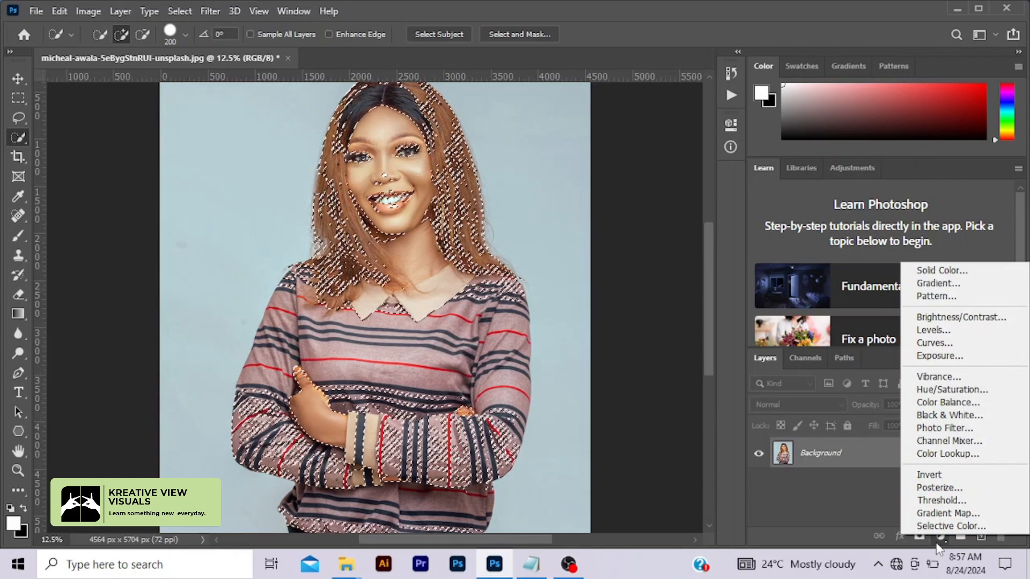
click(940, 543)
click(940, 539)
click(940, 540)
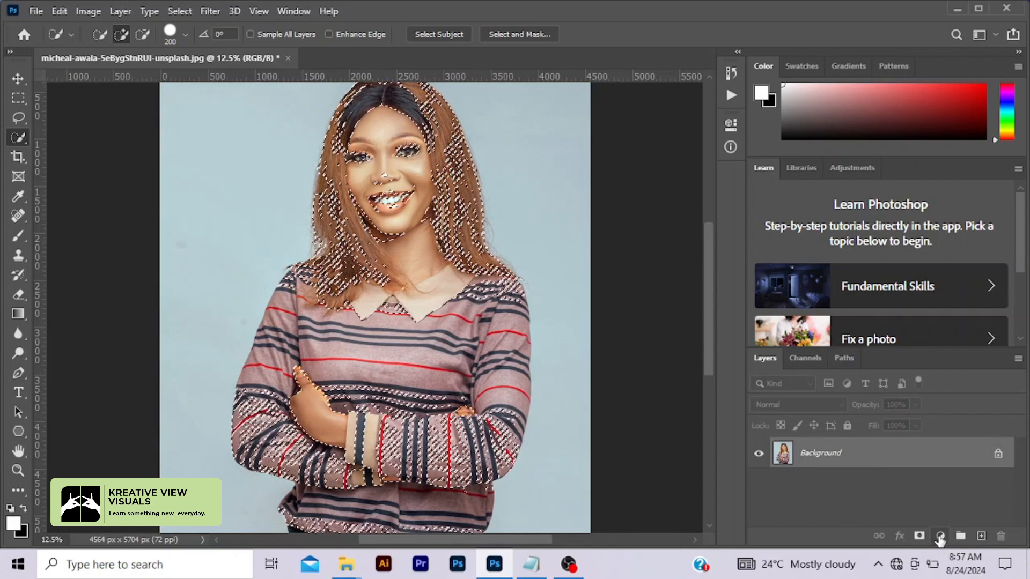
click(940, 540)
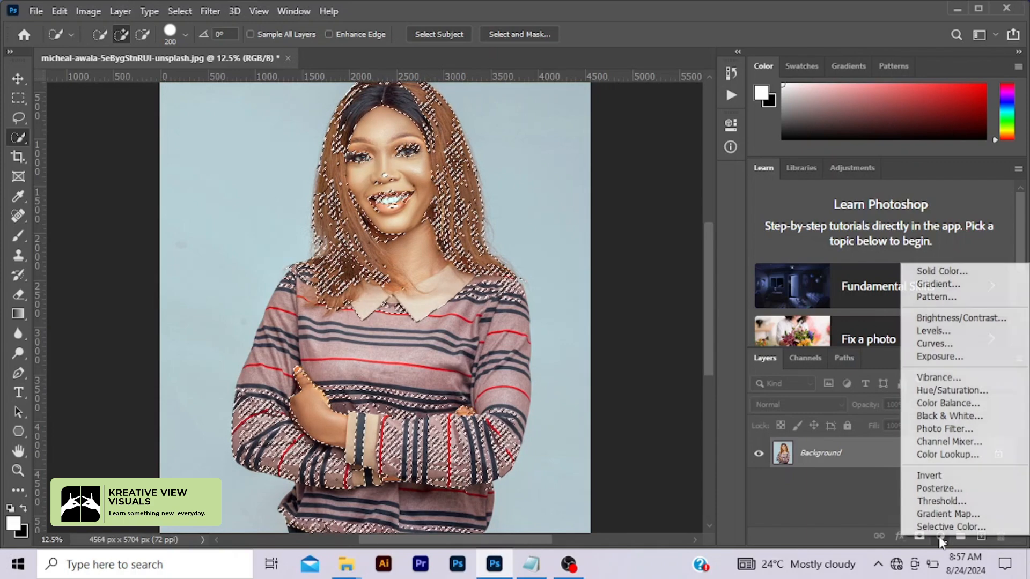
click(944, 271)
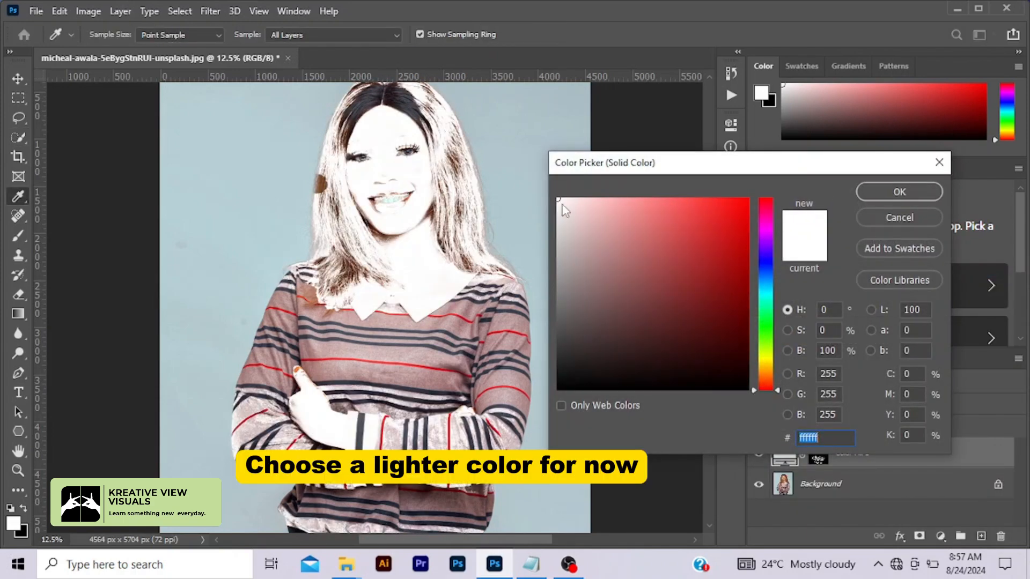
click(558, 201)
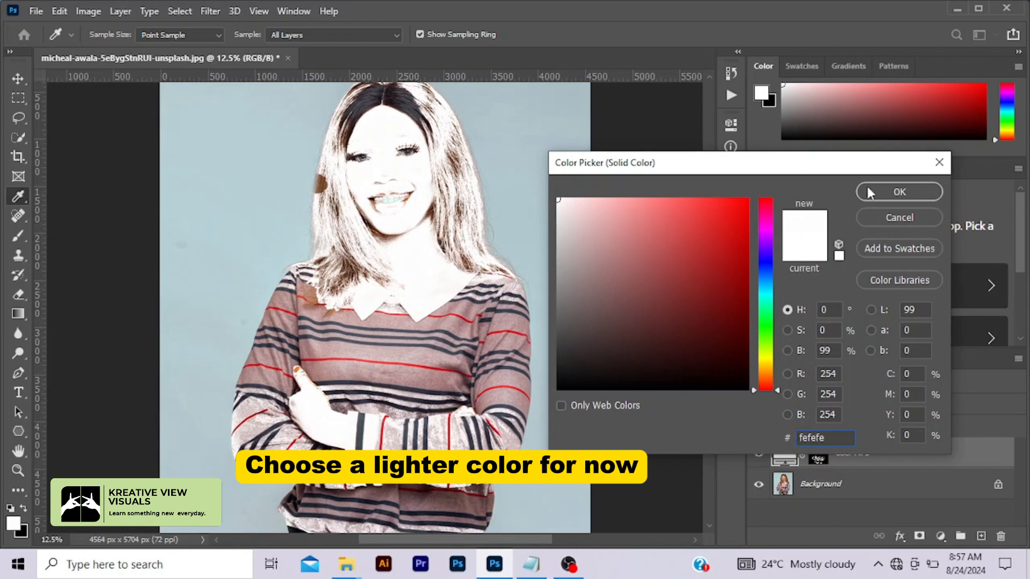
click(888, 192)
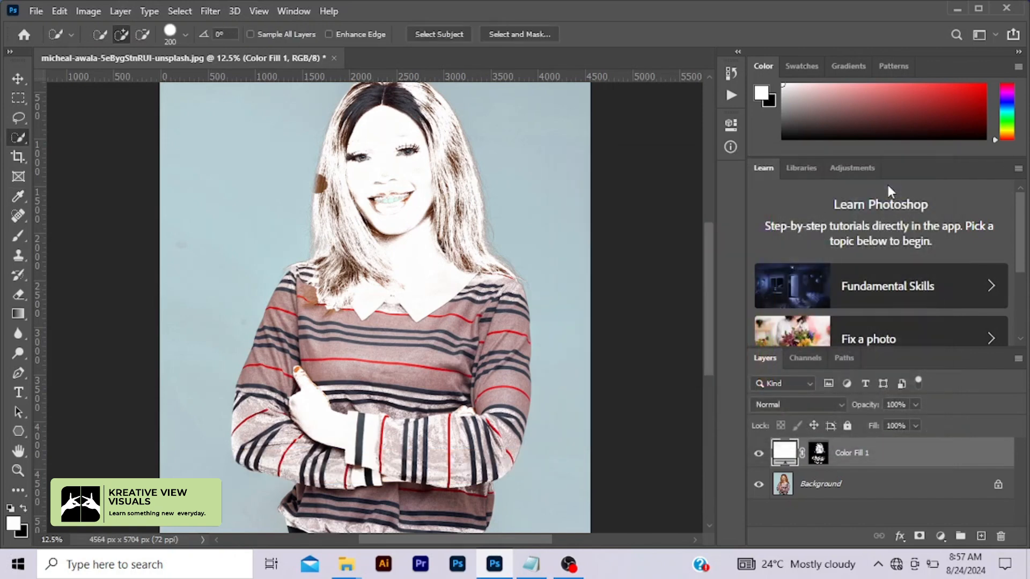
click(796, 405)
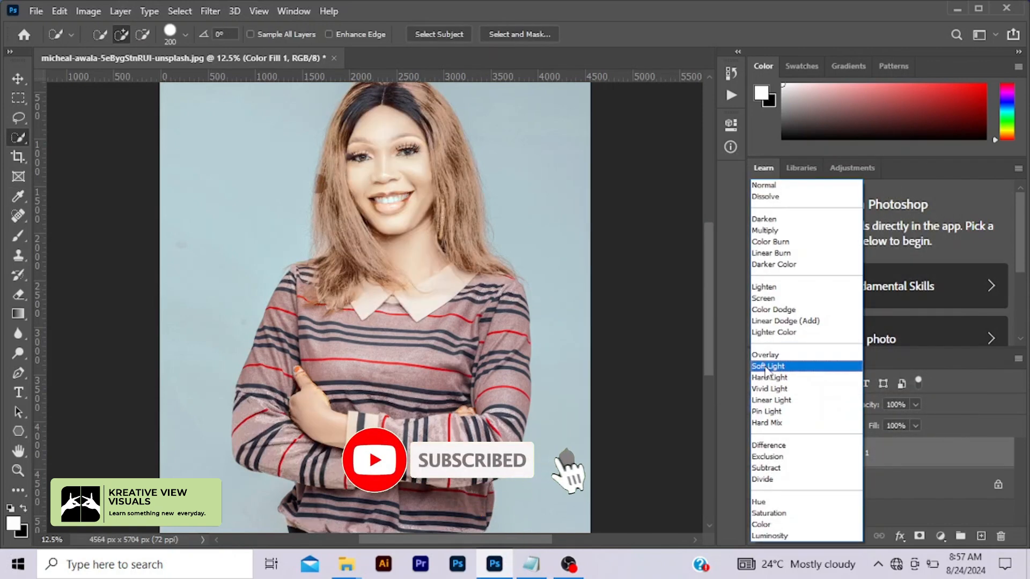
click(767, 366)
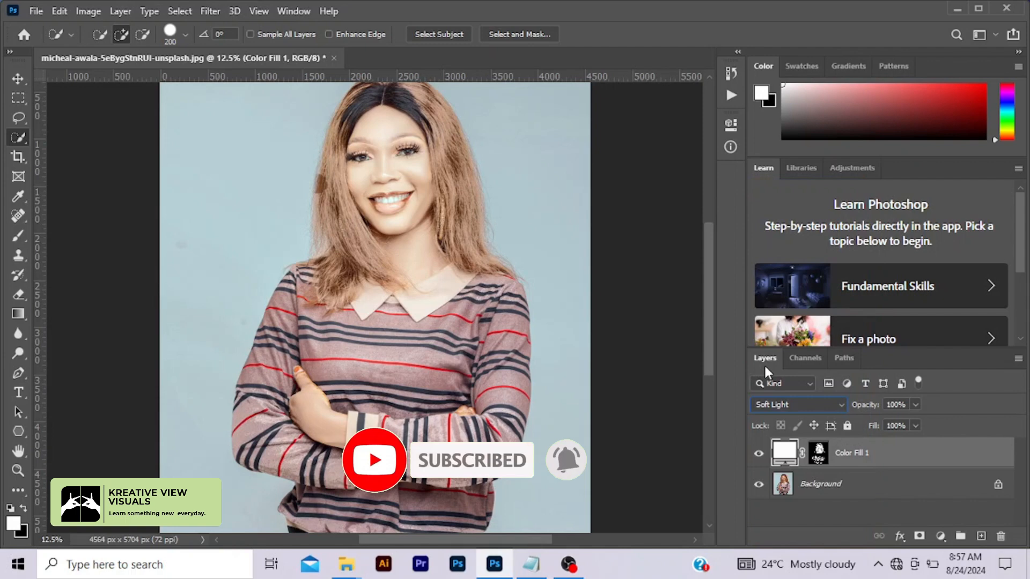
Split the fill layer's Underlying Layer shadow slider in Blend If, with one half at 254 and the other near the black end
right_click(913, 460)
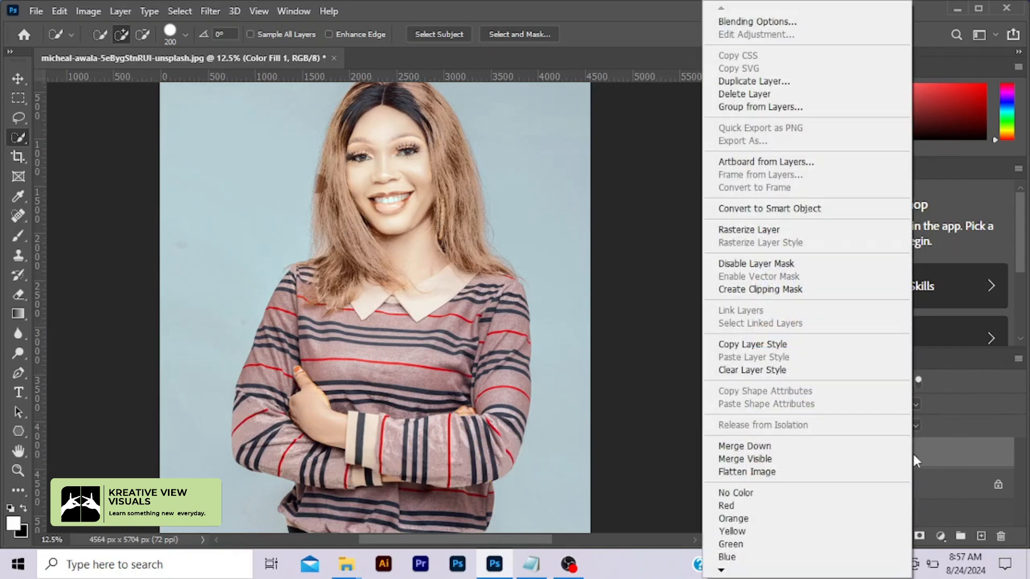
click(756, 23)
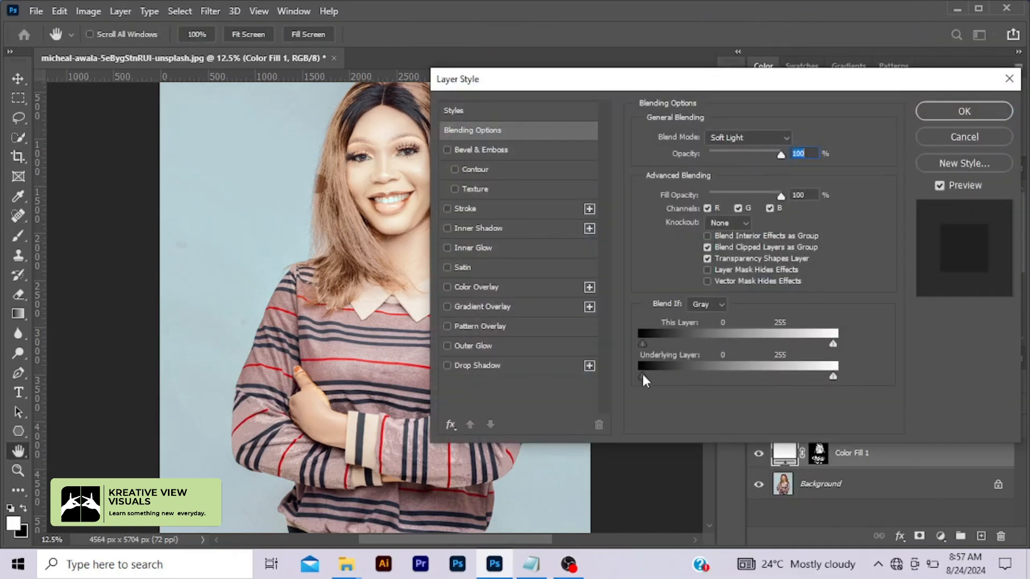
drag(648, 375, 650, 375)
key(alt)
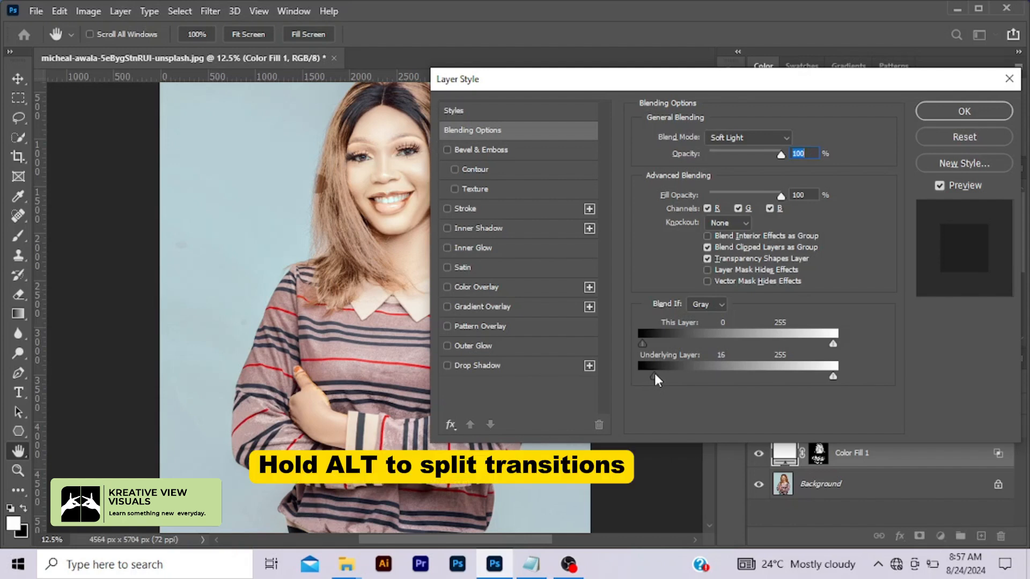
drag(654, 375, 833, 376)
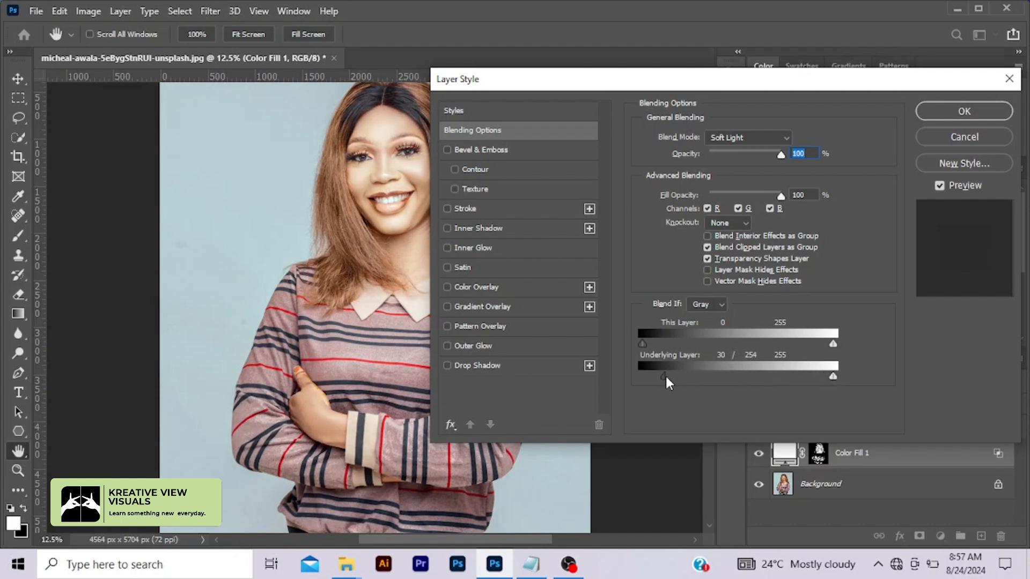
drag(666, 374, 648, 374)
click(964, 111)
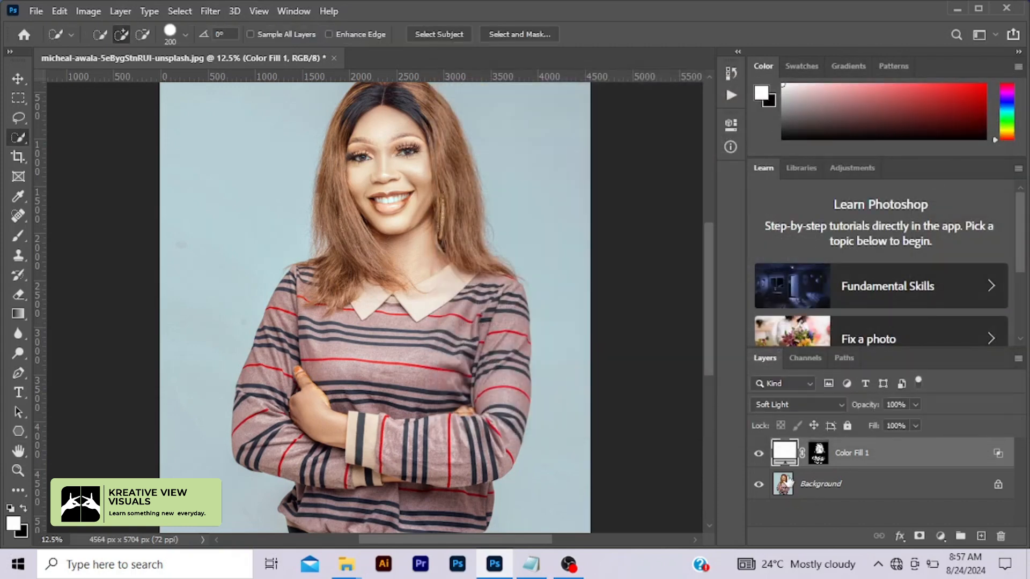
Change the Color Fill 1 layer's colour to a light skin tone, ebcfb8
double_click(783, 454)
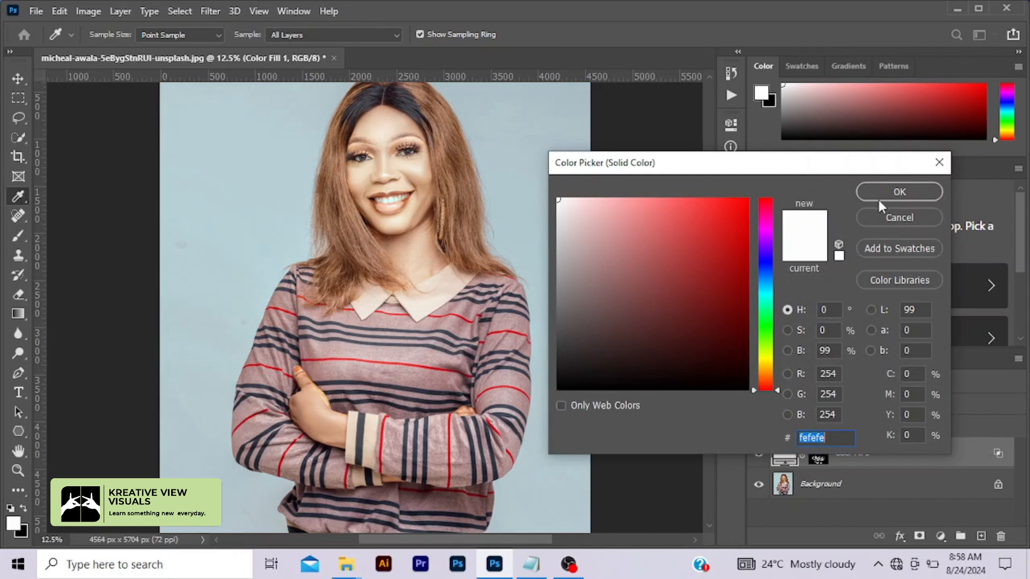
click(891, 211)
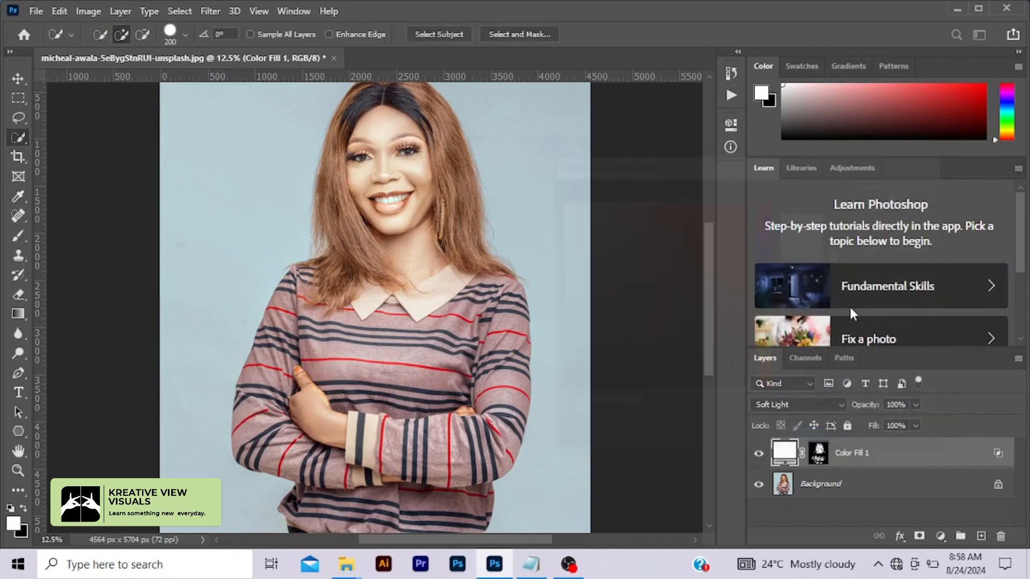
double_click(783, 453)
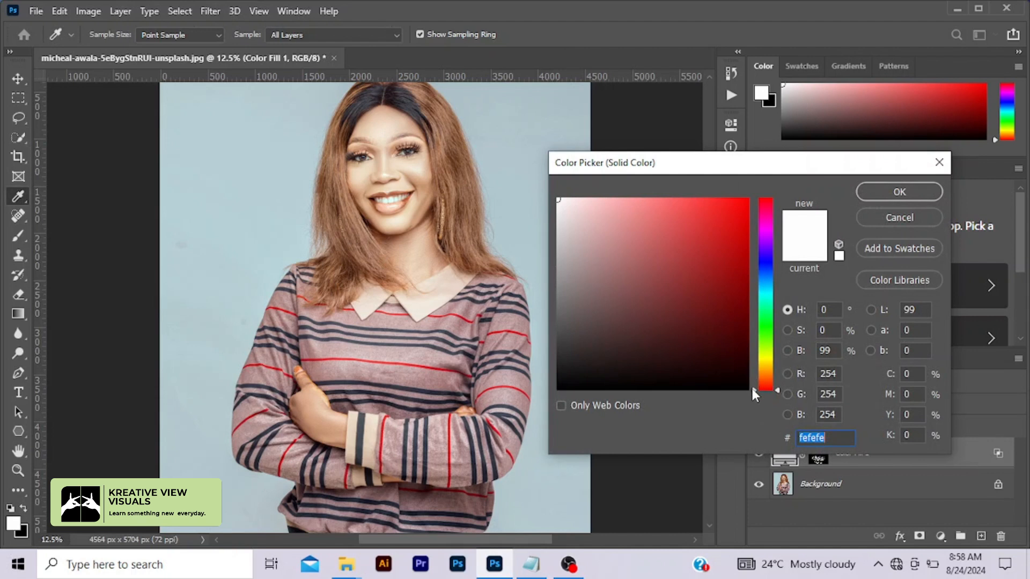
drag(752, 389, 754, 376)
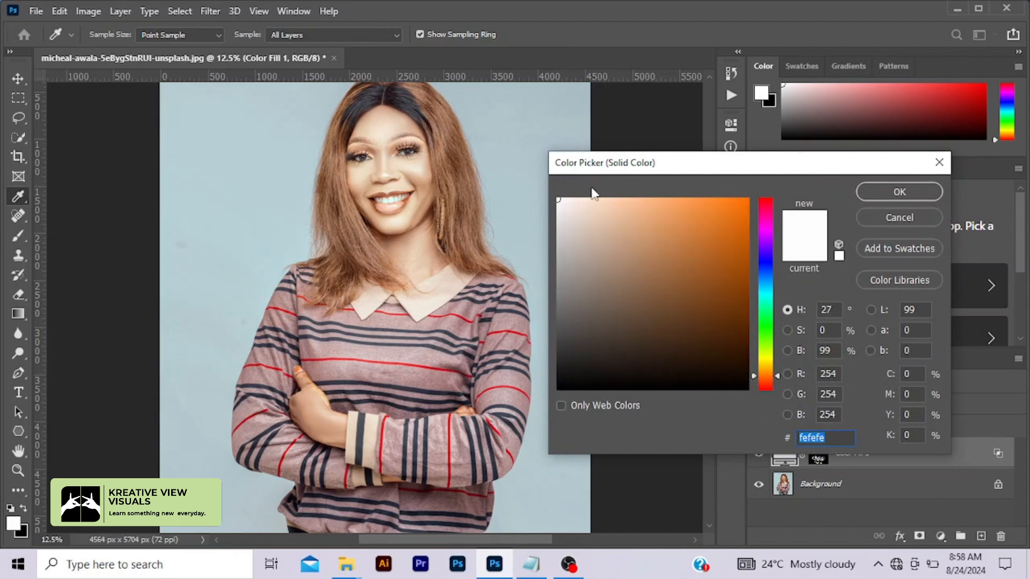
click(607, 220)
drag(606, 219, 598, 213)
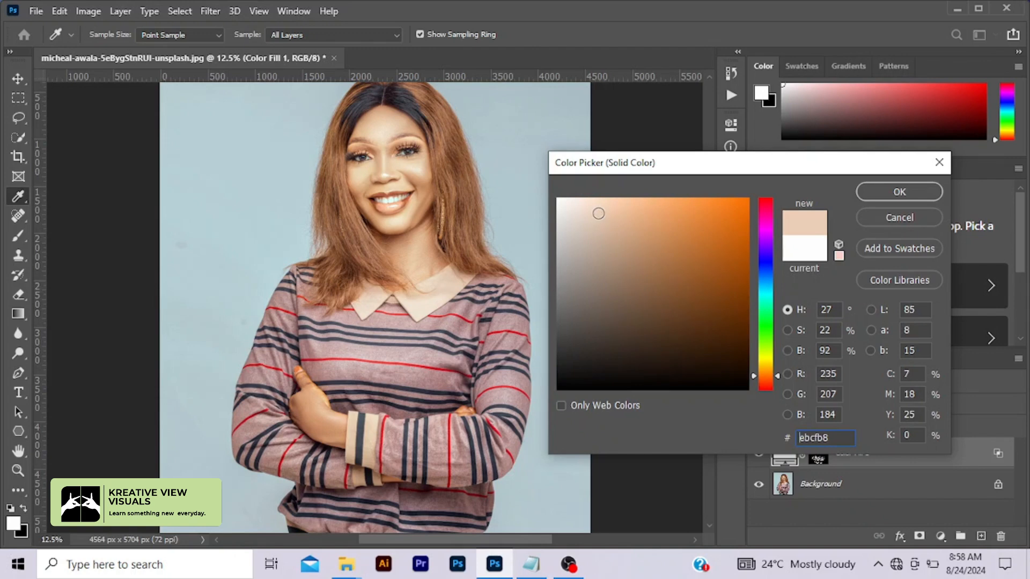
click(875, 189)
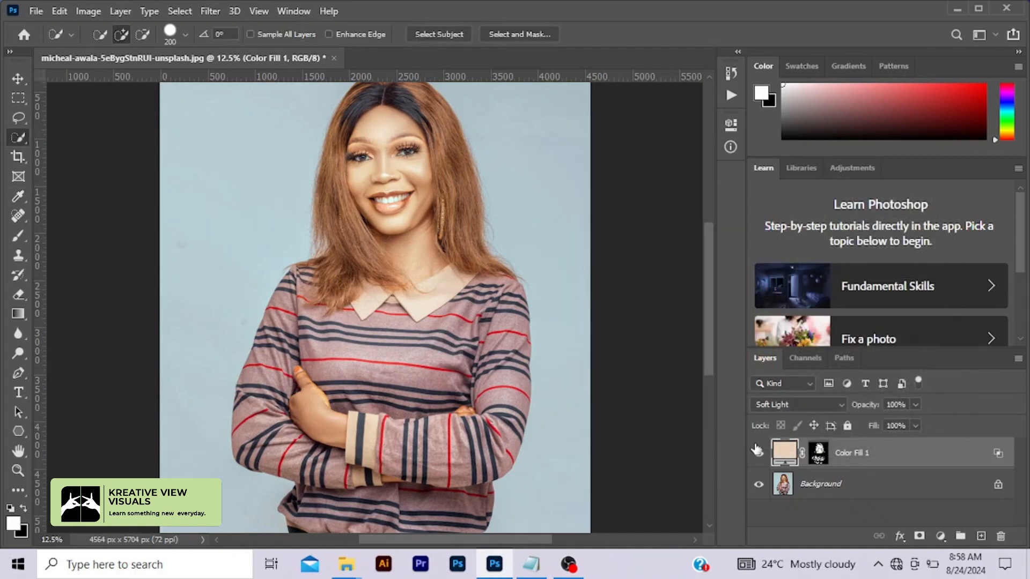
Hide and show the Color Fill 1 layer to compare the skin before and after the highlight effect
click(758, 453)
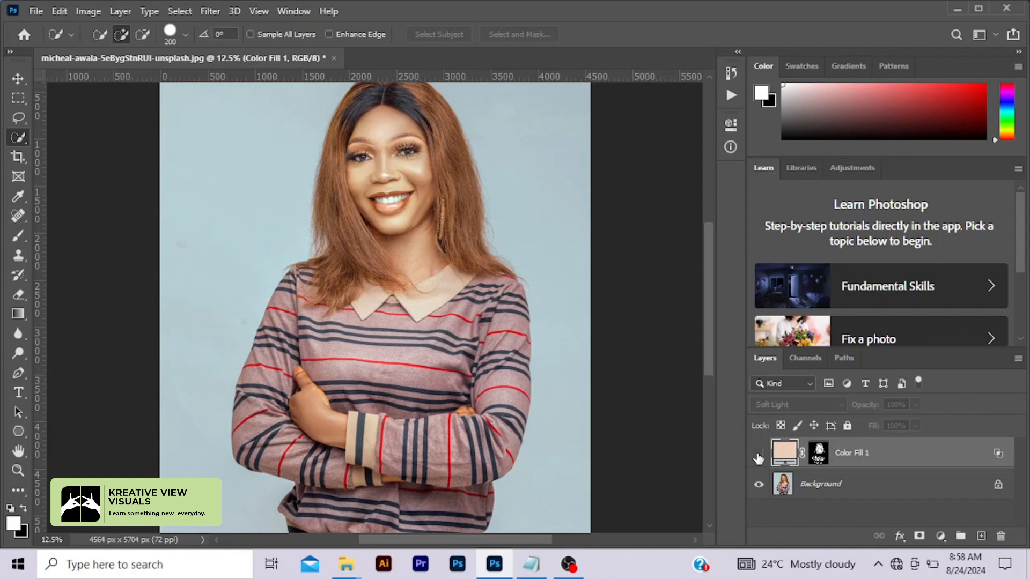
click(758, 455)
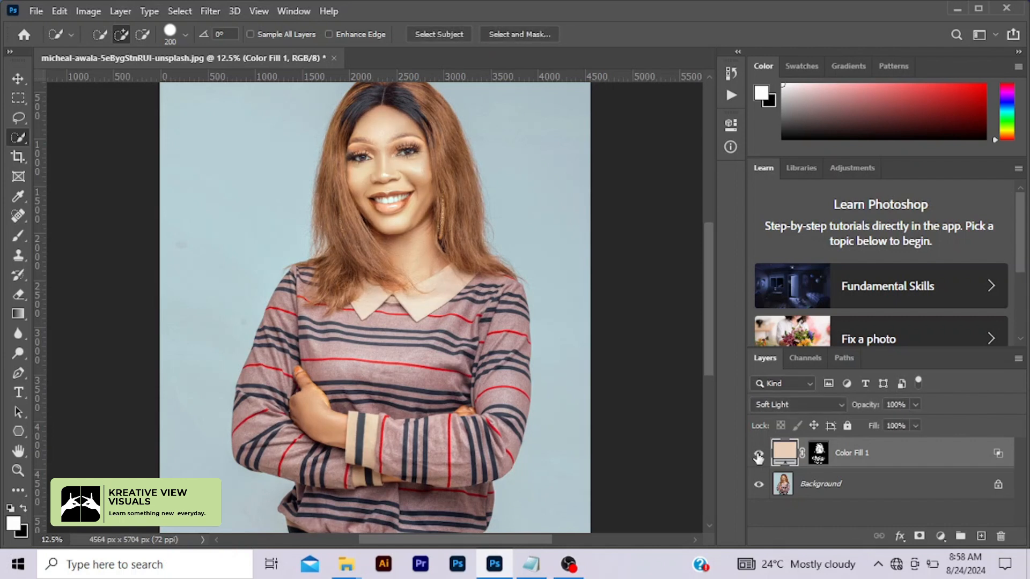
click(758, 455)
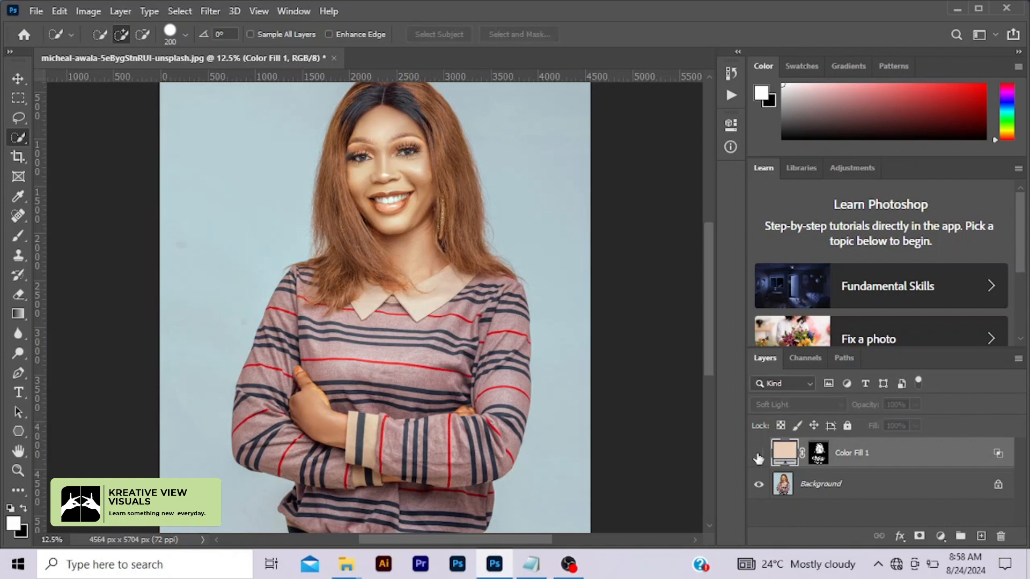
click(758, 456)
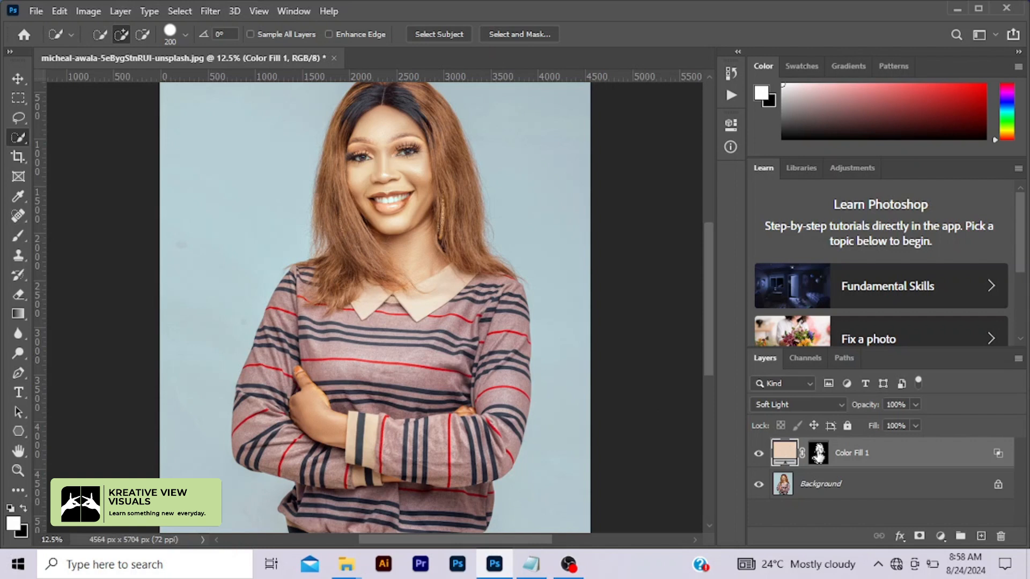
Paint black with a 400 px soft brush on the Color Fill 1 layer mask to clear the effect outside the skin
click(819, 452)
key(x)
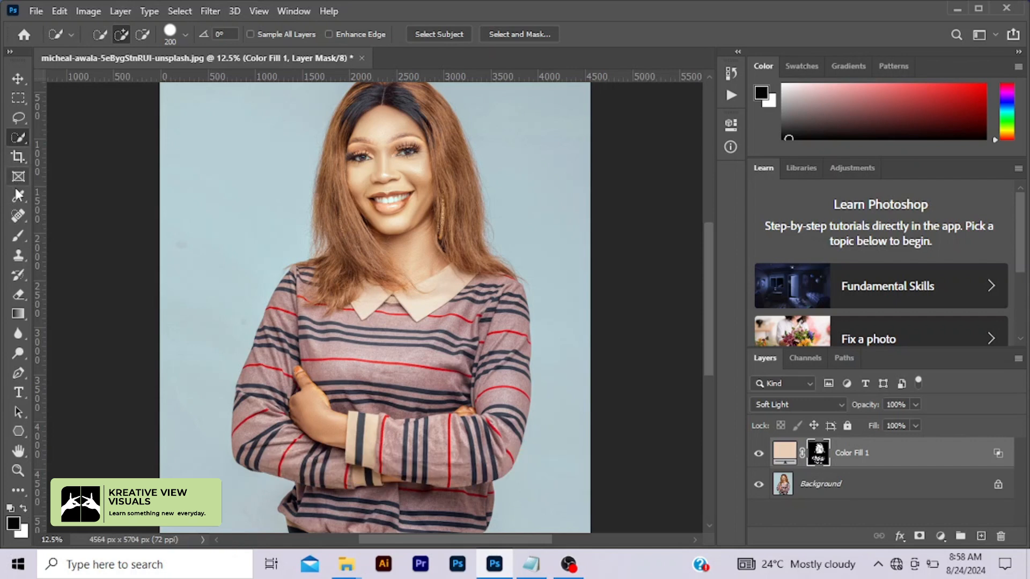
click(22, 240)
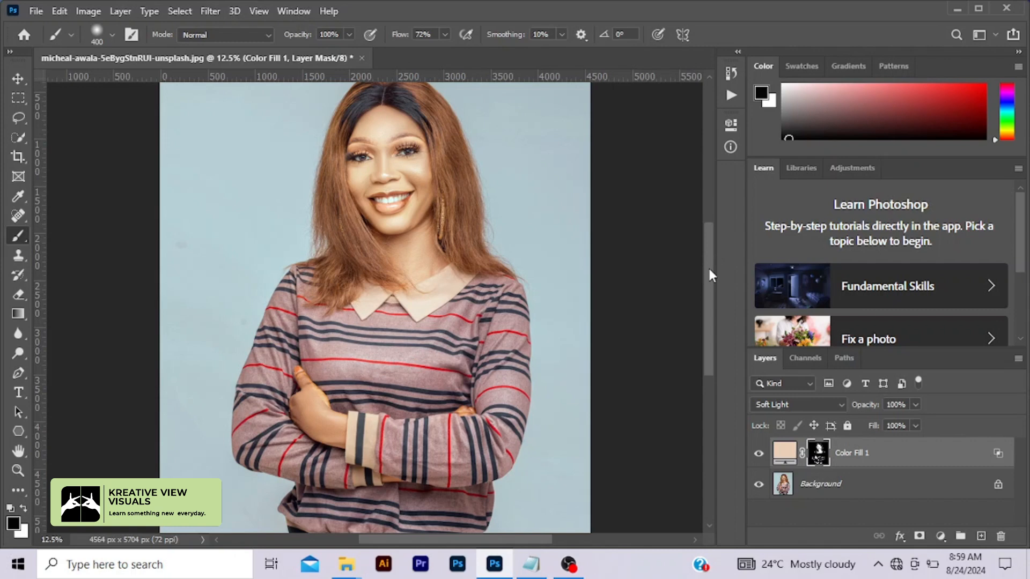
mouse_move(708, 246)
mouse_down()
mouse_move(708, 294)
mouse_move(708, 240)
mouse_up()
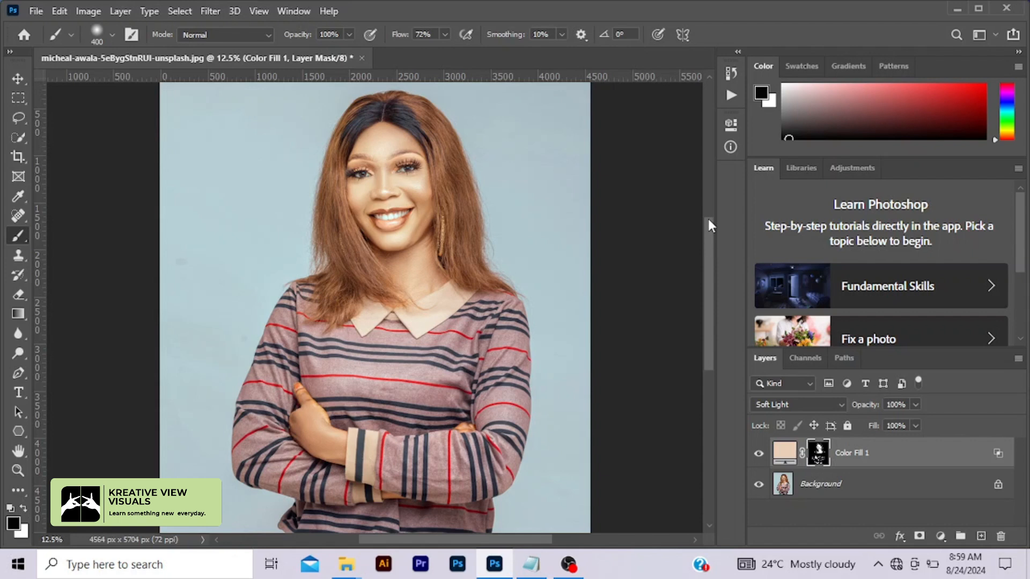
mouse_move(708, 246)
mouse_down()
mouse_move(708, 258)
mouse_move(710, 242)
mouse_up()
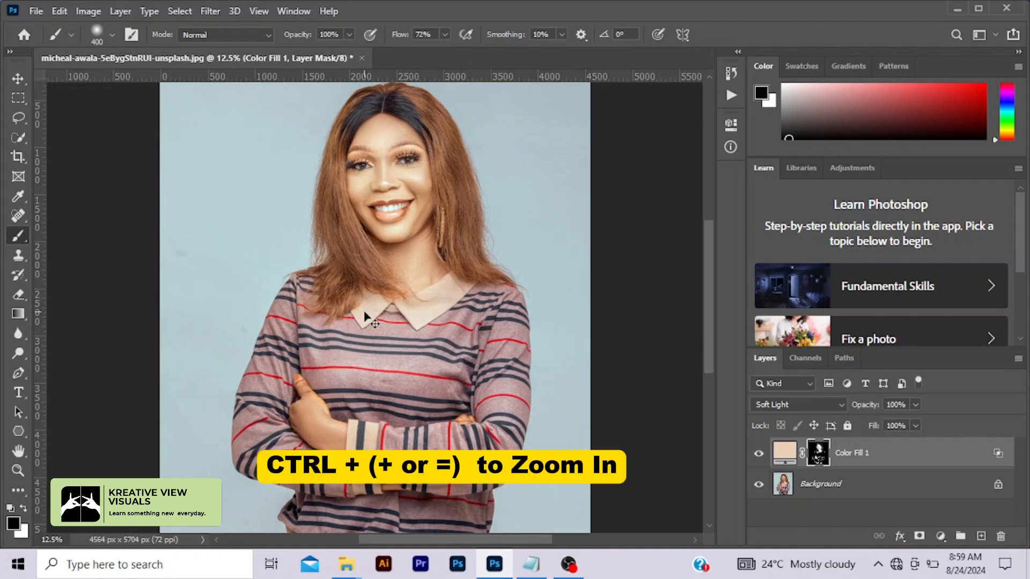
Reduce the brush to 100 px and paint black over the lips on the Color Fill 1 layer mask
key(ctrl+equal)
key(ctrl+equal)
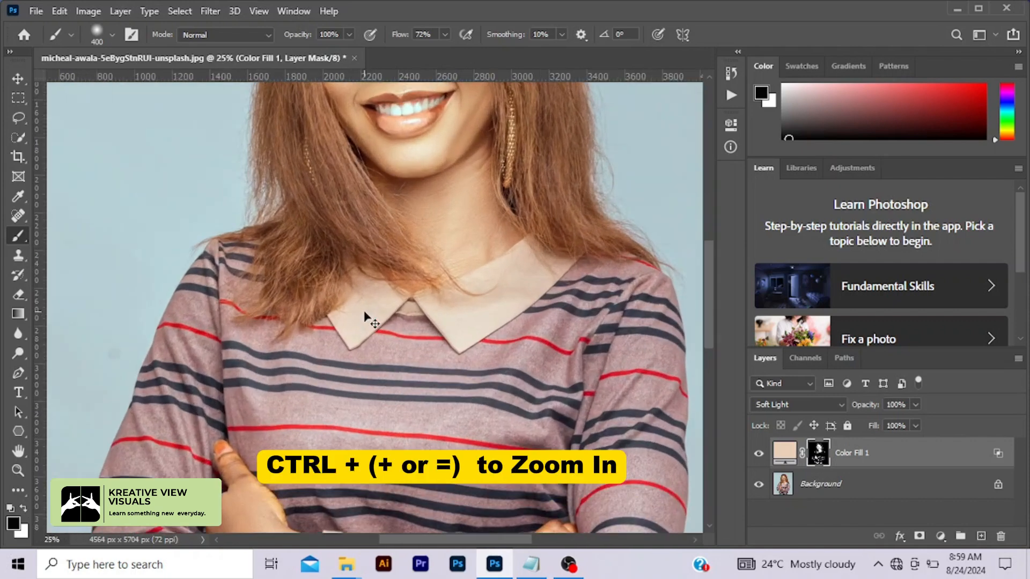
drag(709, 266, 710, 220)
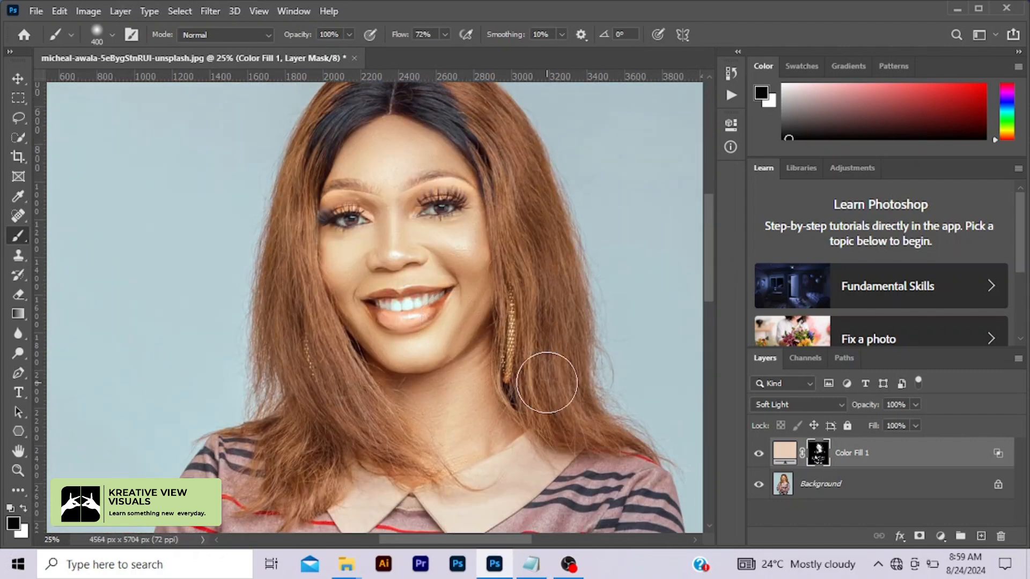
key(bracketleft)
key(bracketleft)
key(bracketleft)
key(bracketleft)
key(bracketleft)
key(bracketleft)
key(bracketleft)
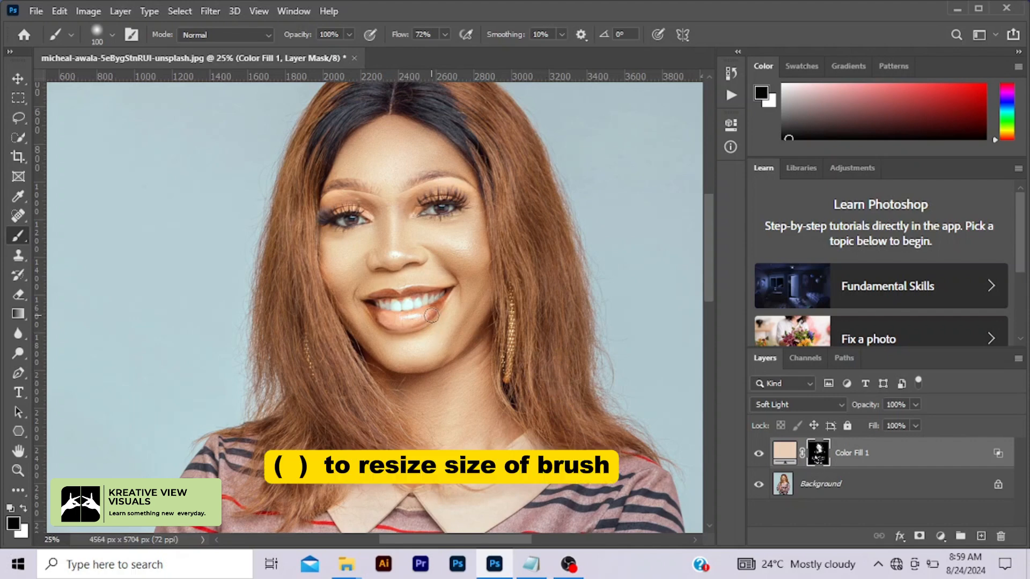
mouse_move(408, 319)
mouse_down()
mouse_move(382, 317)
mouse_move(436, 309)
mouse_move(389, 321)
mouse_move(401, 322)
mouse_up()
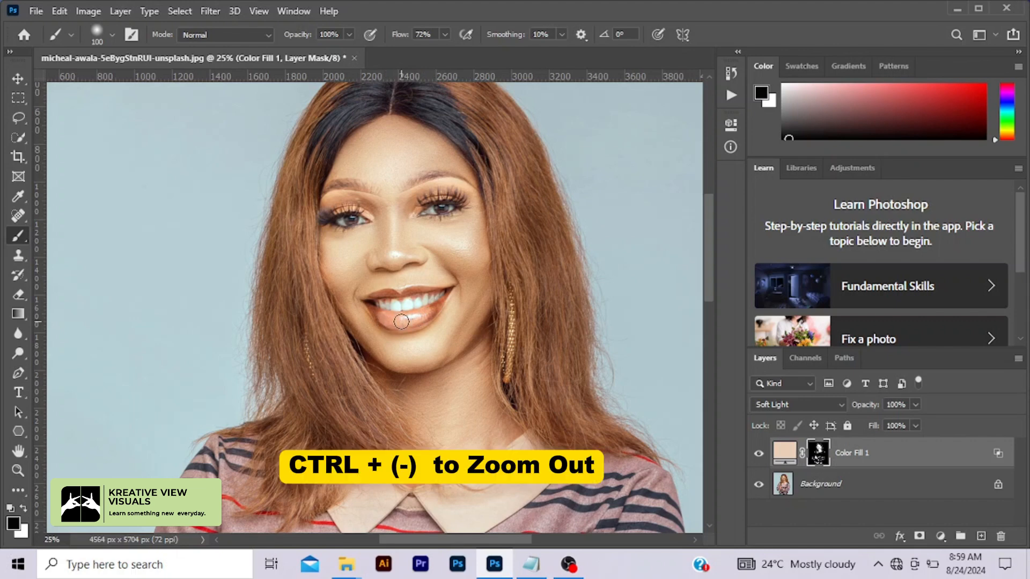
Hide and show the Color Fill 1 layer to compare the whole portrait with and without the masked skin effect
key(ctrl+minus)
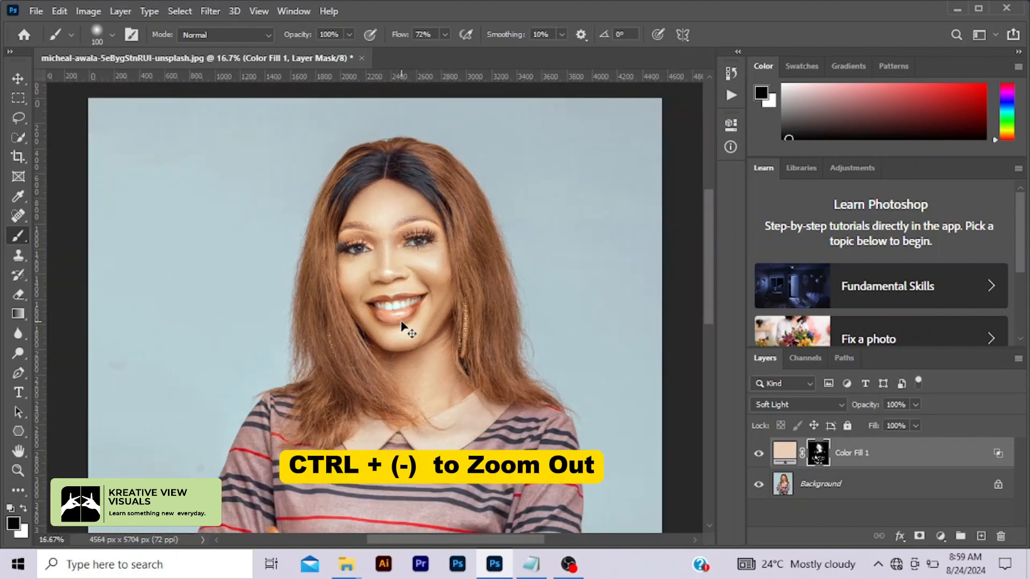
key(ctrl+minus)
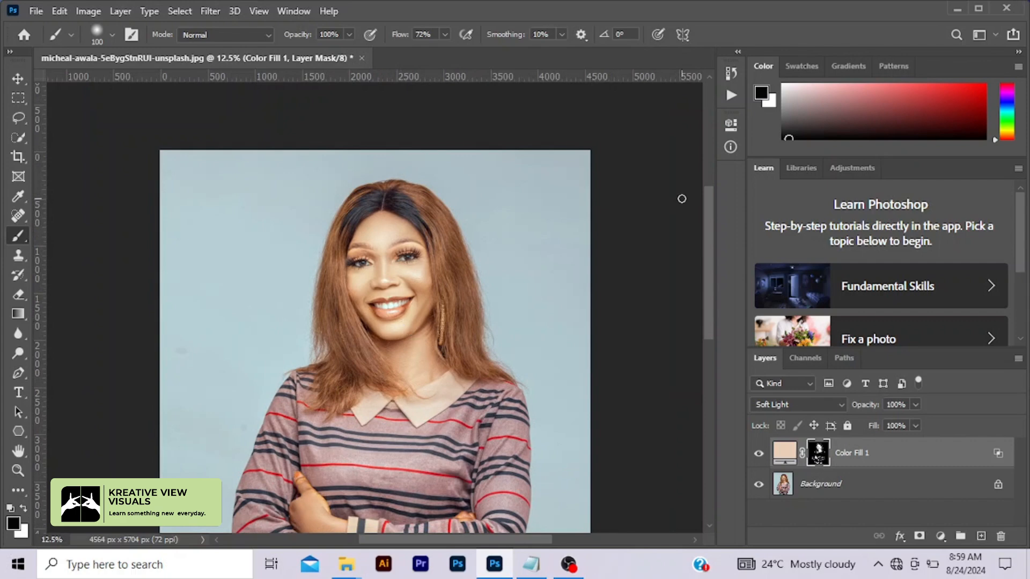
drag(709, 215, 712, 271)
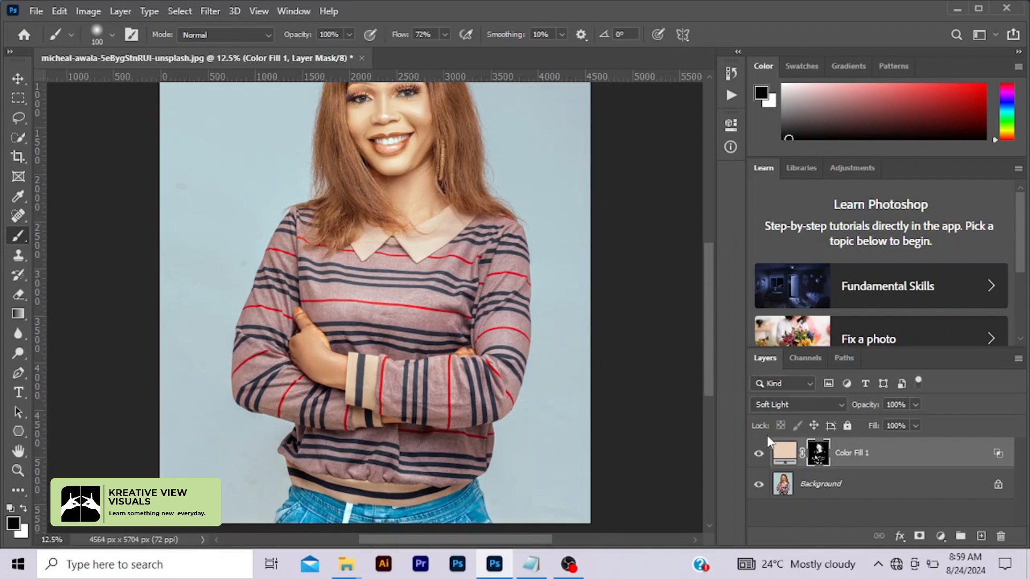
click(759, 454)
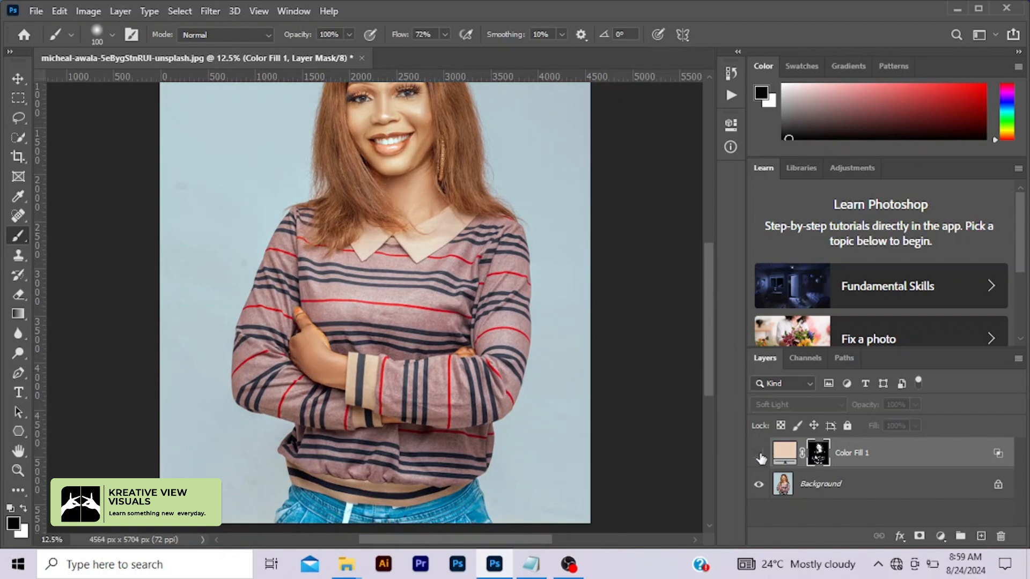
click(759, 454)
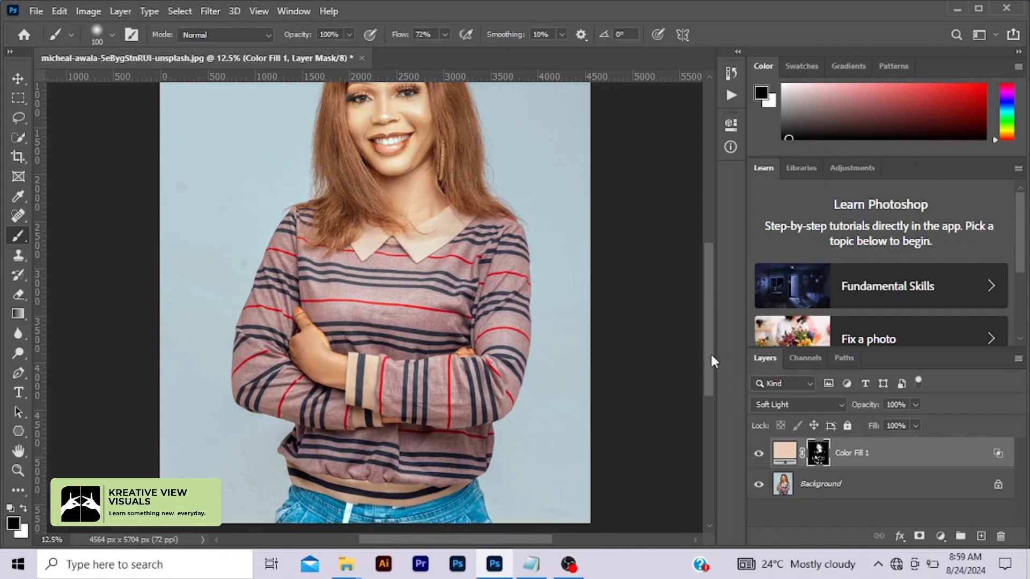
key(ctrl+0)
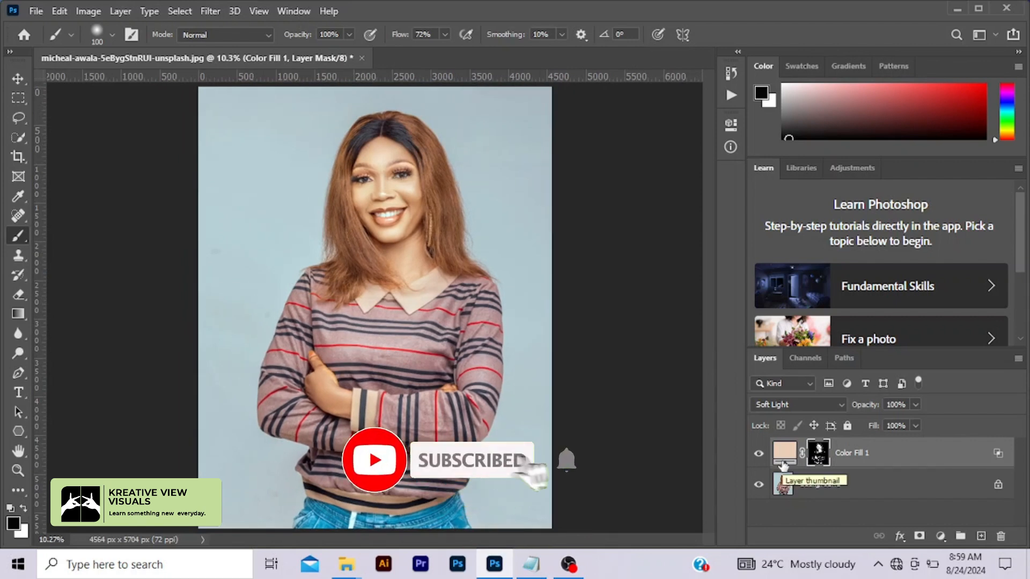
click(758, 456)
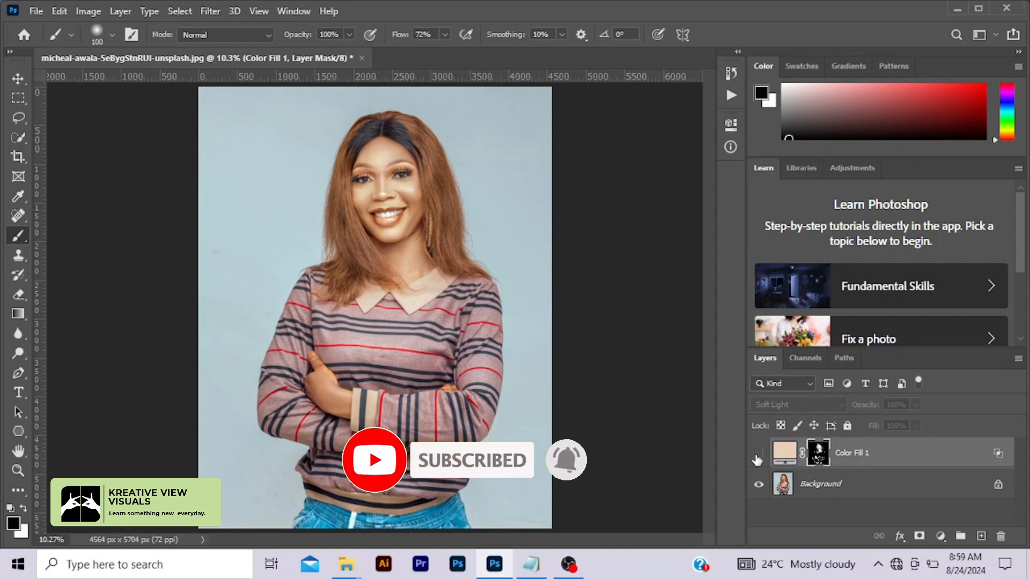
click(758, 455)
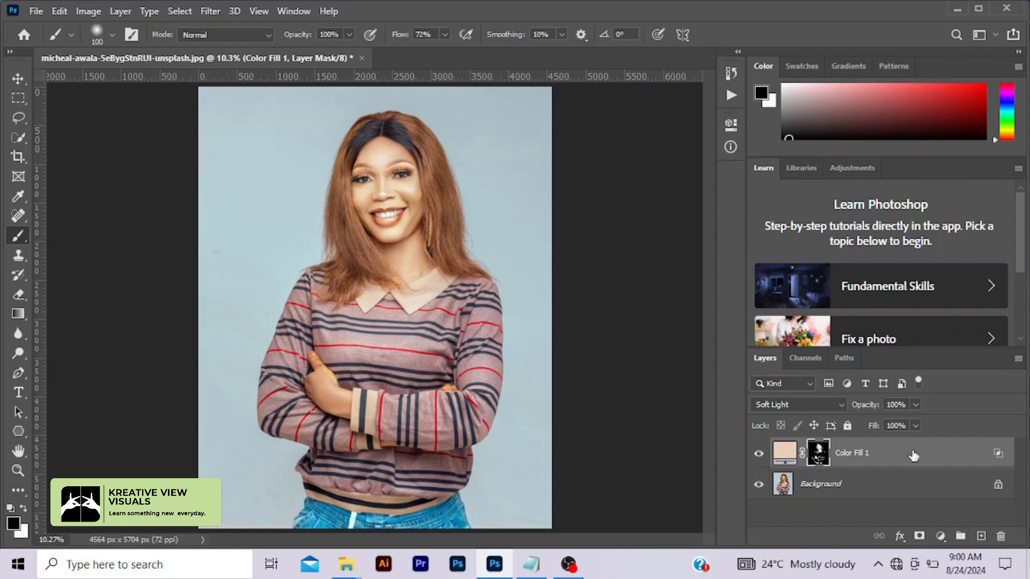
Duplicate the Color Fill 1 layer and, with the original hidden, set the duplicate's colour to black
key(ctrl+j)
key(x)
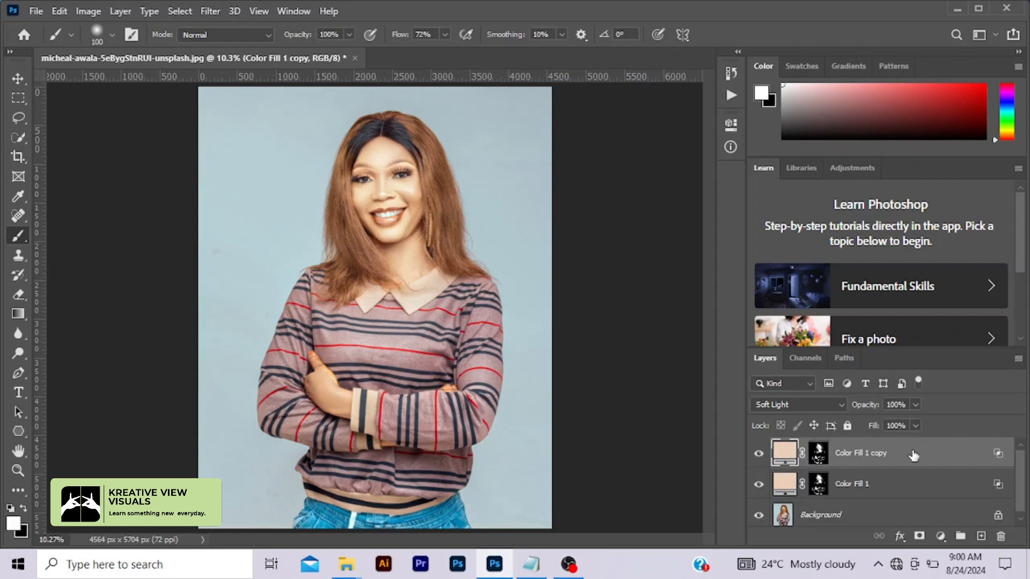
click(758, 485)
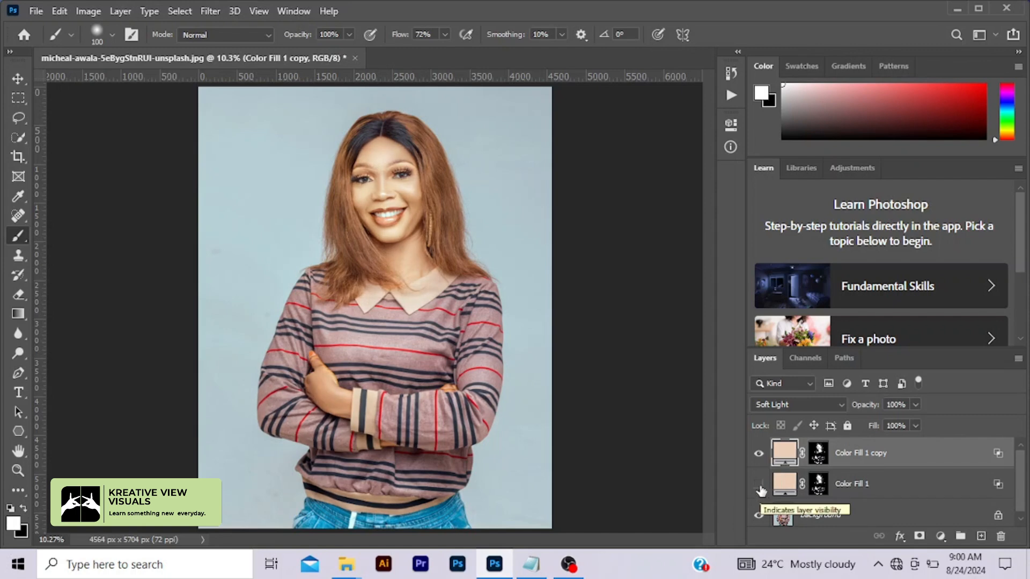
double_click(783, 454)
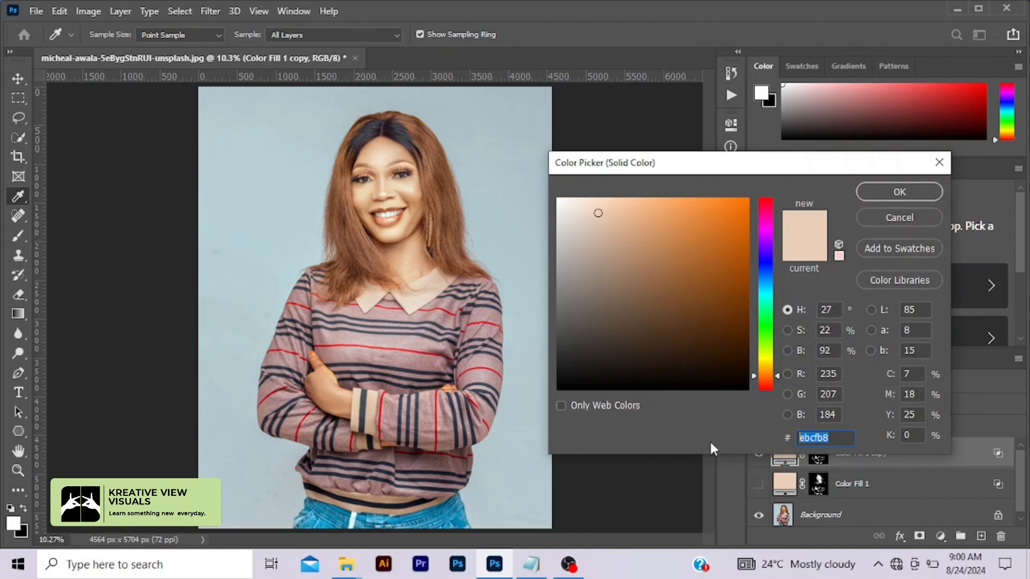
text(0)
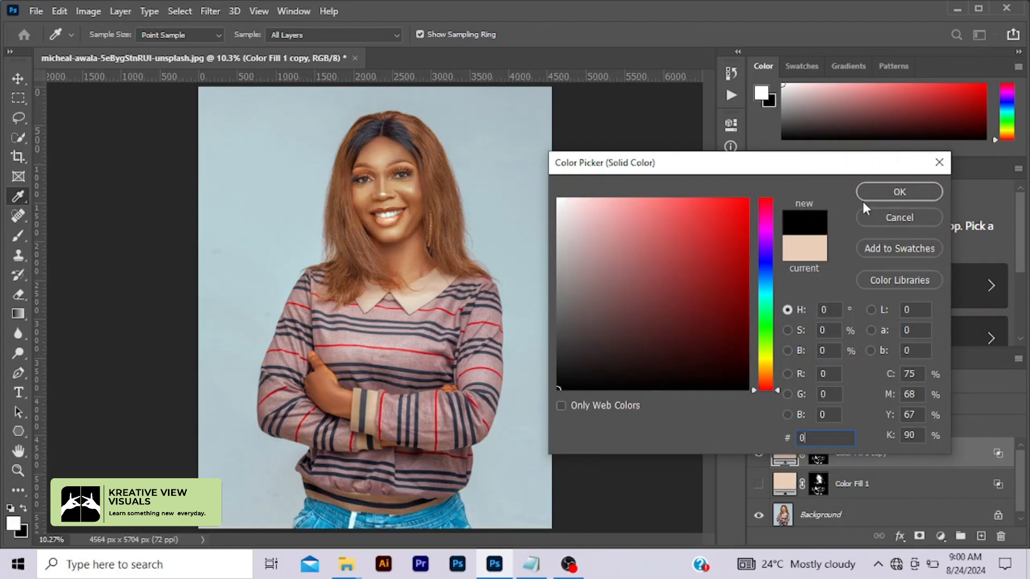
click(900, 192)
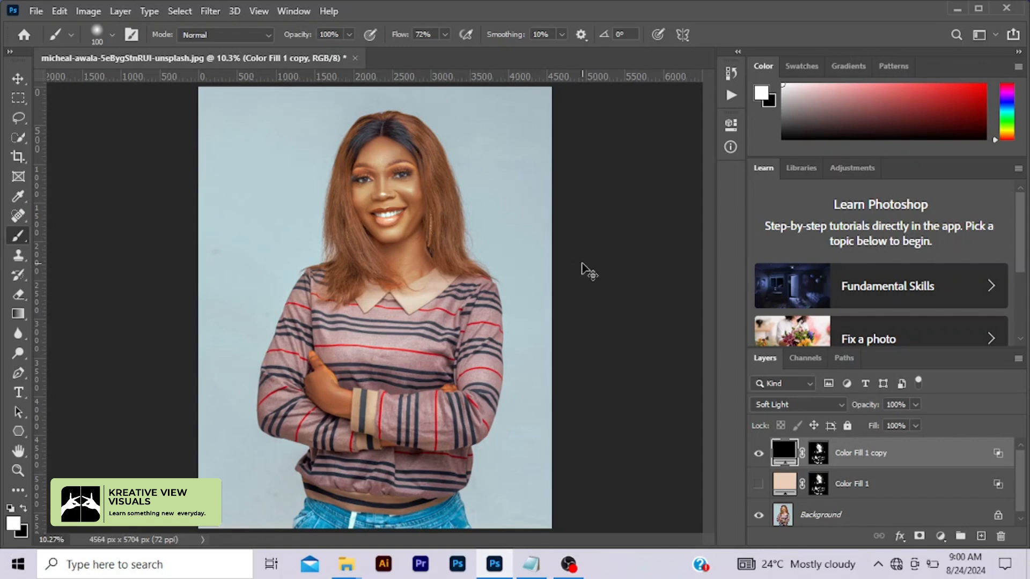
Hide and show the black Color Fill 1 copy layer to examine its effect on the face up close
key(ctrl+plus)
key(ctrl+plus)
key(ctrl+plus)
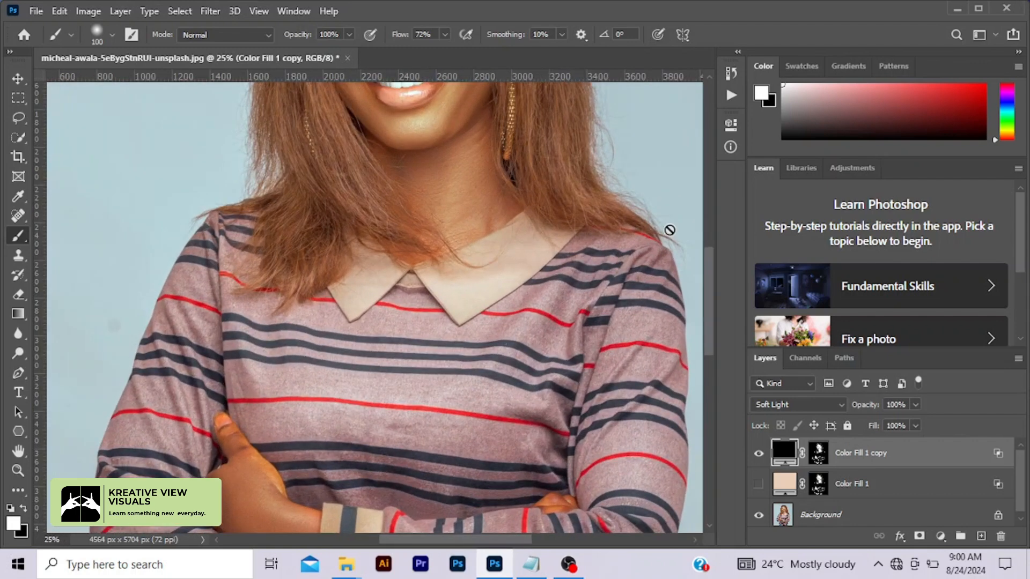
drag(706, 263, 706, 224)
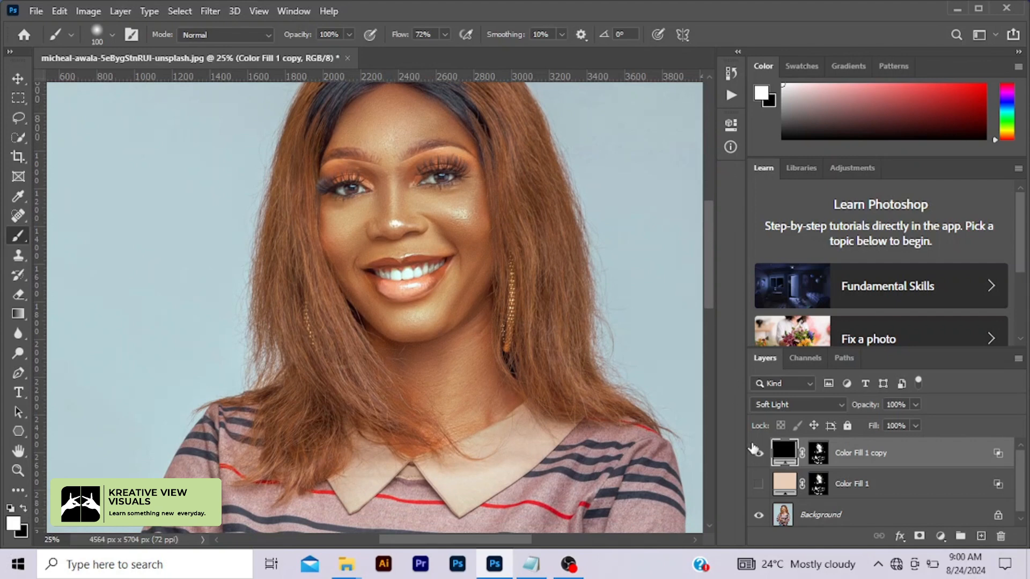
click(757, 455)
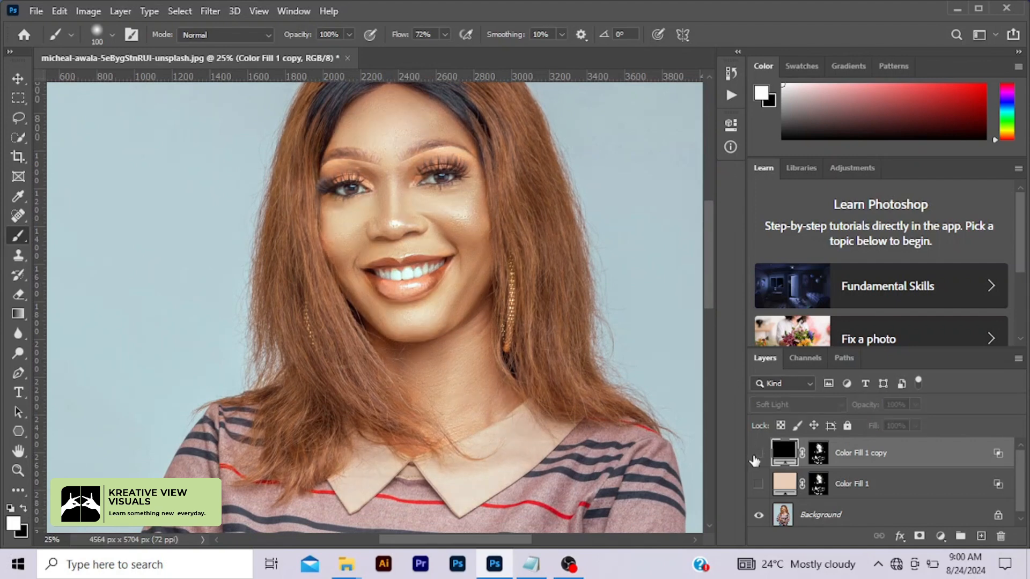
click(756, 456)
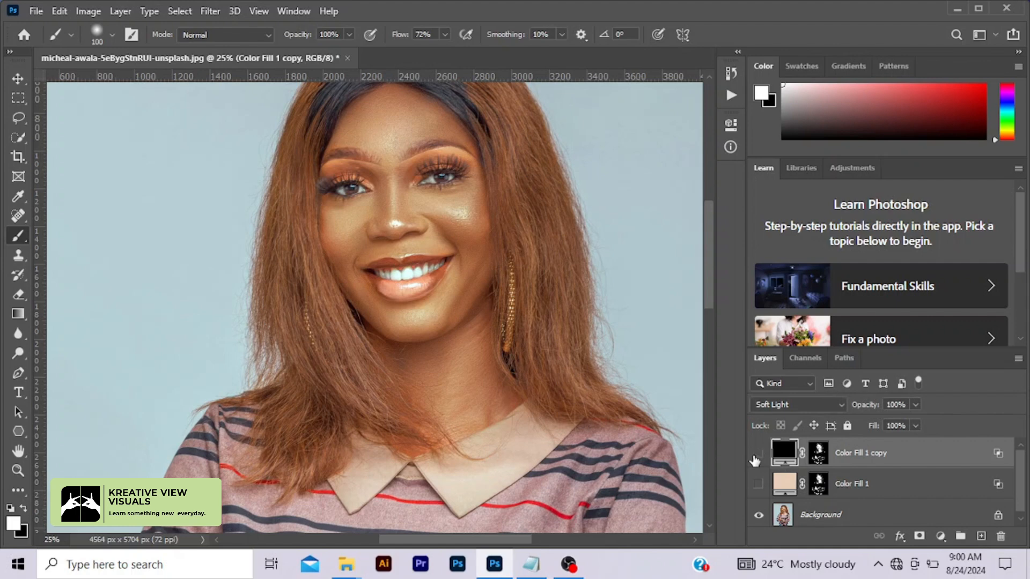
click(756, 455)
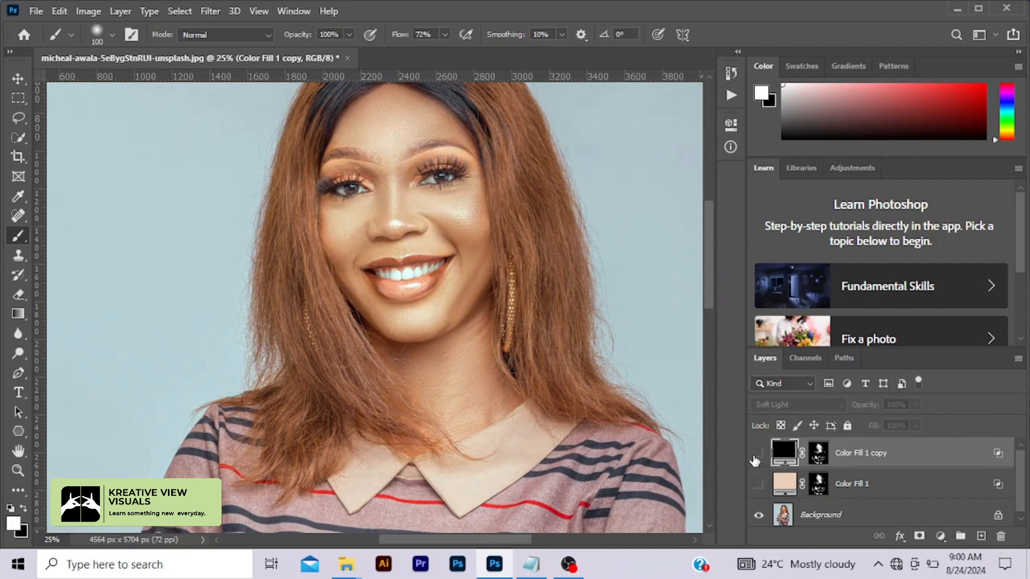
Turn the original Color Fill 1 layer back on and delete the black Color Fill 1 copy layer
click(758, 485)
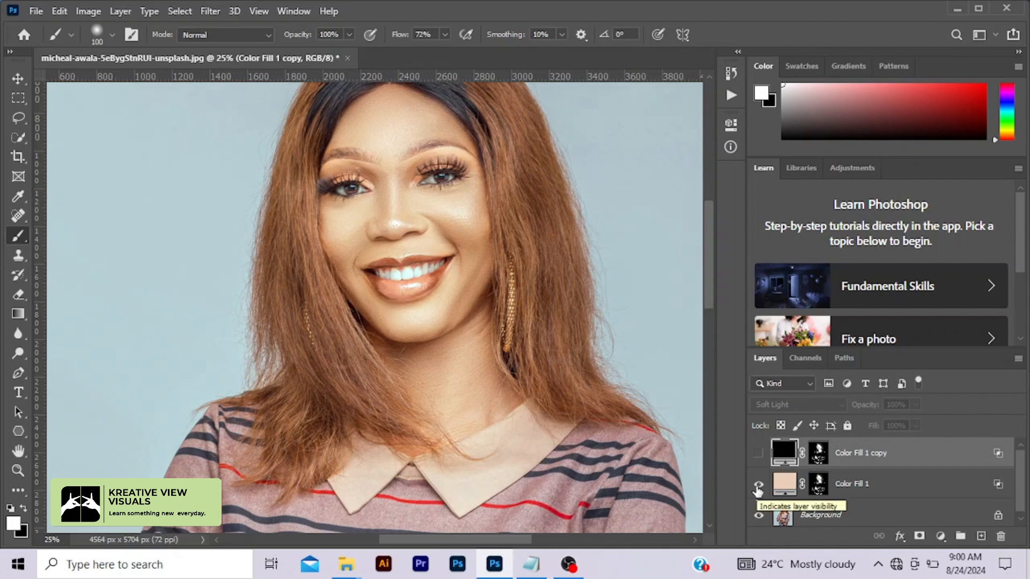
click(758, 485)
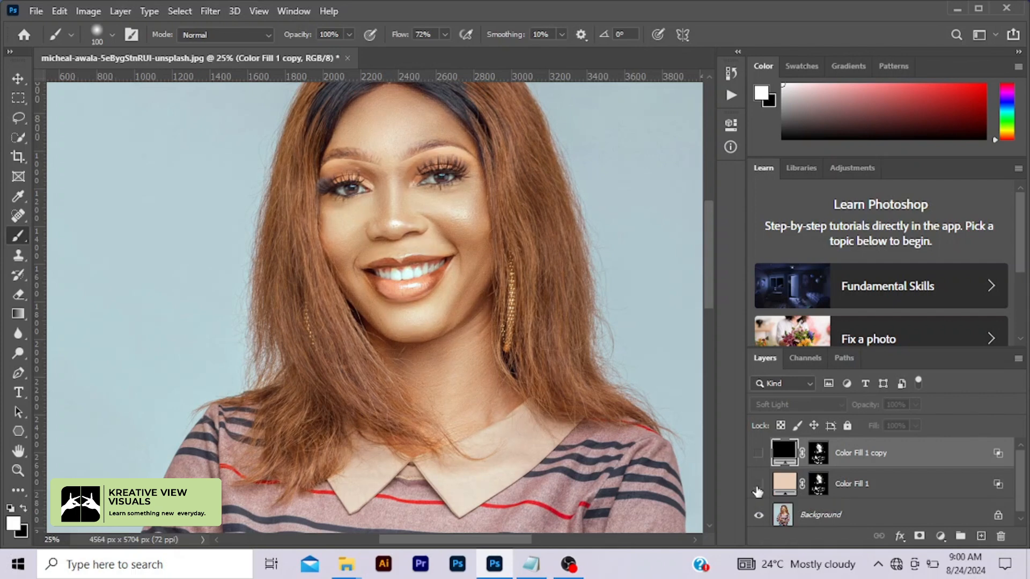
click(758, 488)
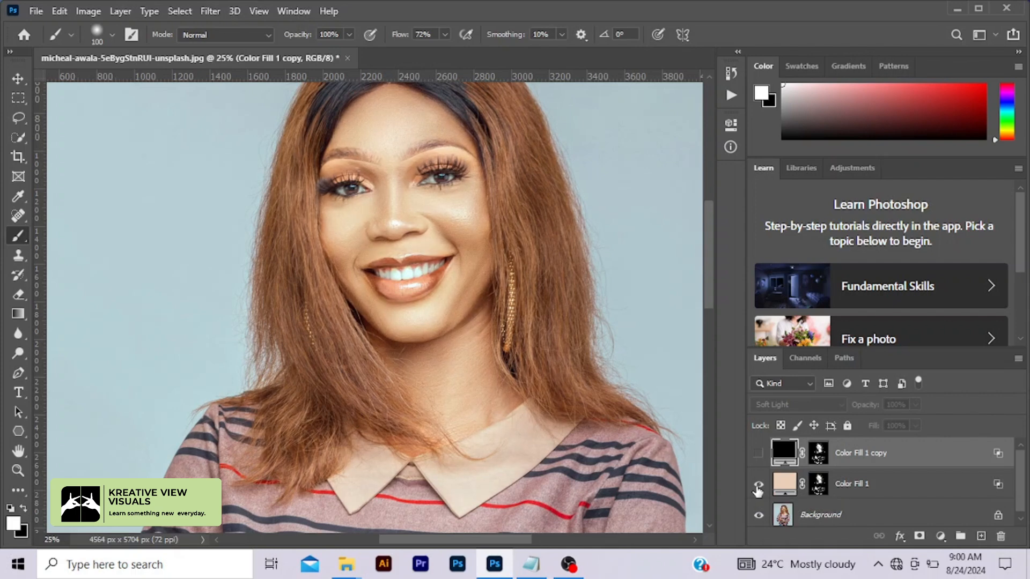
click(758, 453)
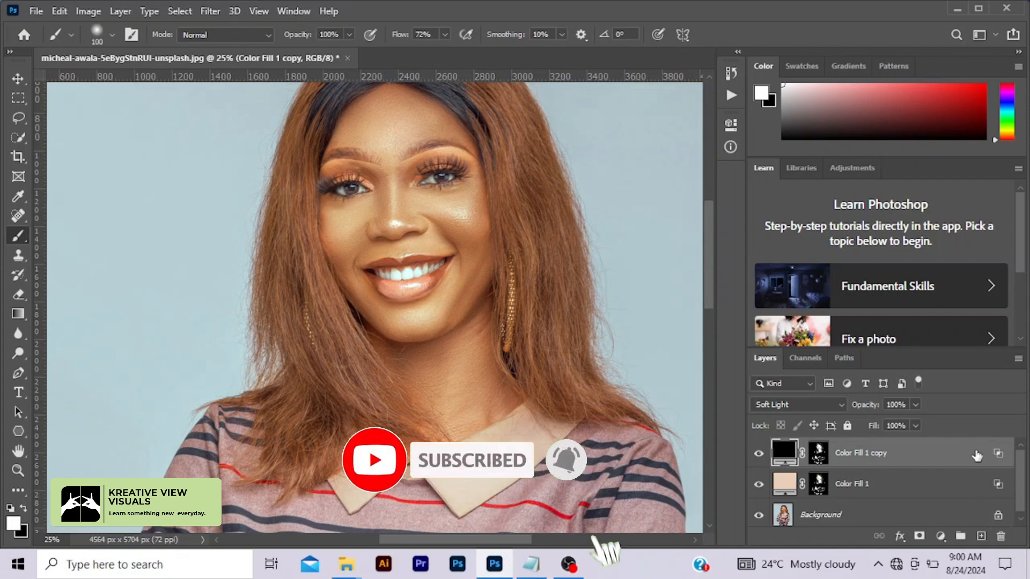
drag(1002, 461, 1001, 536)
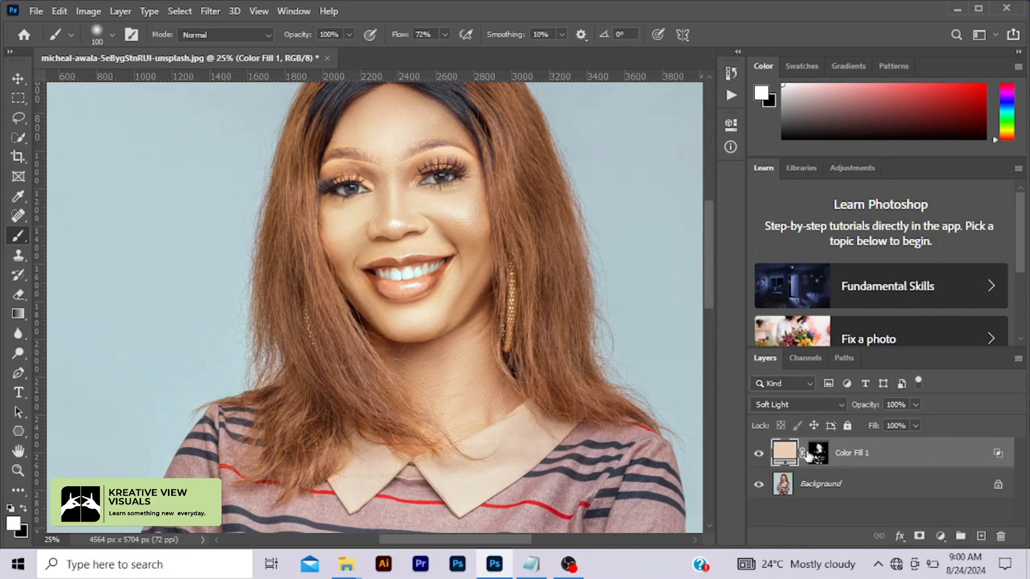
Lower the Color Fill 1 layer's opacity to 58%
key(ctrl+minus)
key(ctrl+minus)
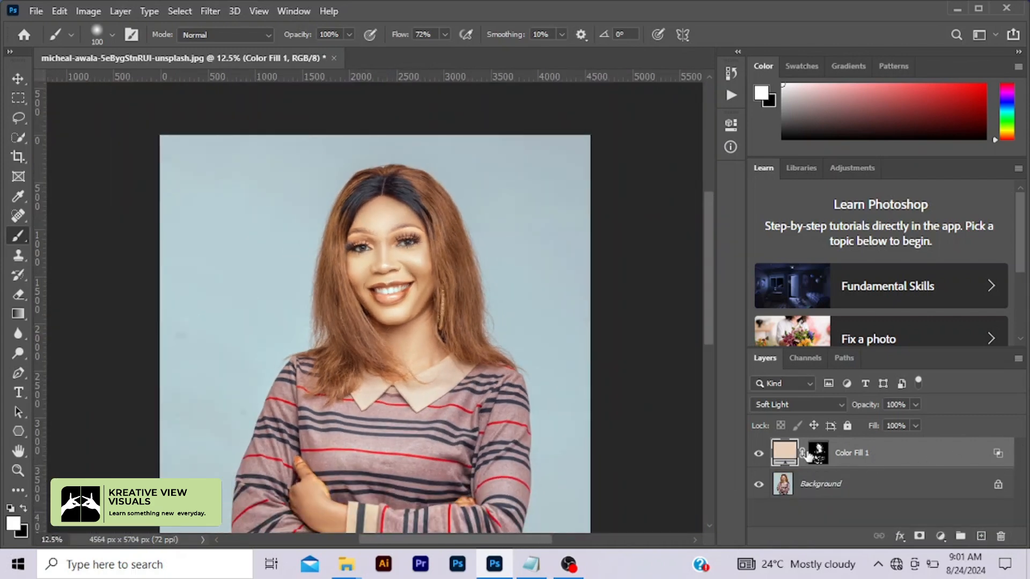
key(ctrl+0)
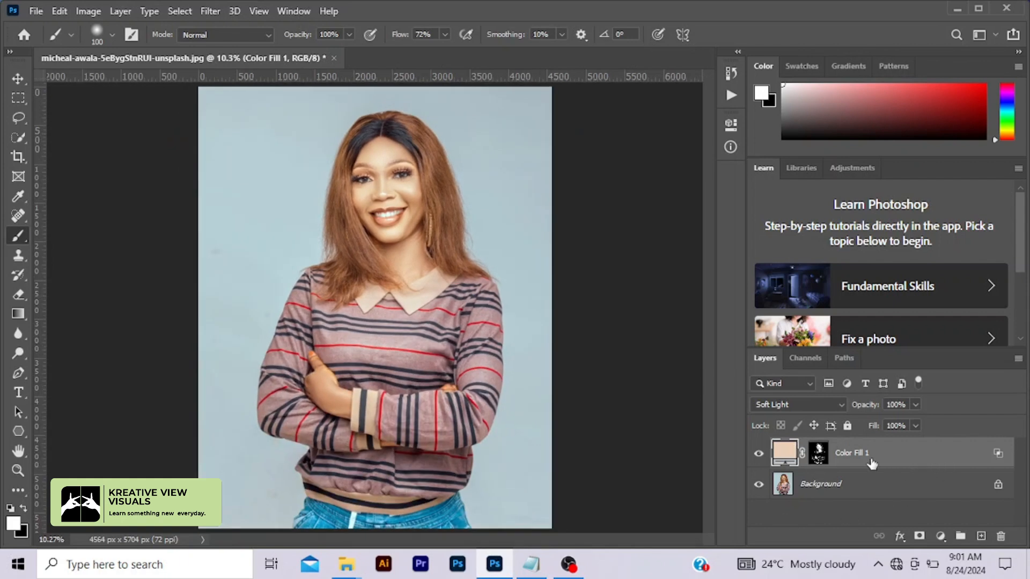
click(915, 405)
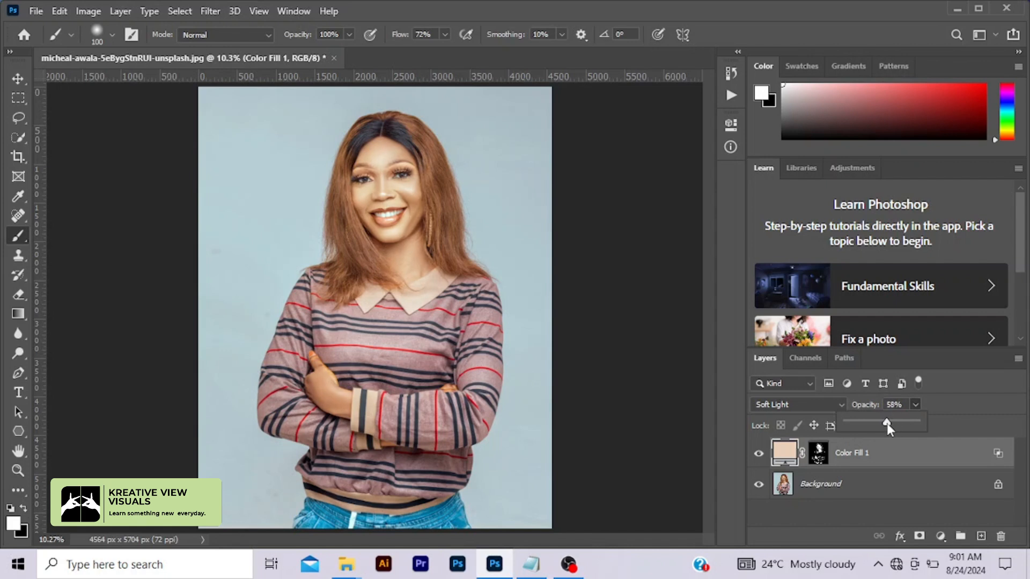
Hide and show the Color Fill 1 layer to compare the portrait with and without the reduced-opacity effect
click(759, 454)
click(759, 455)
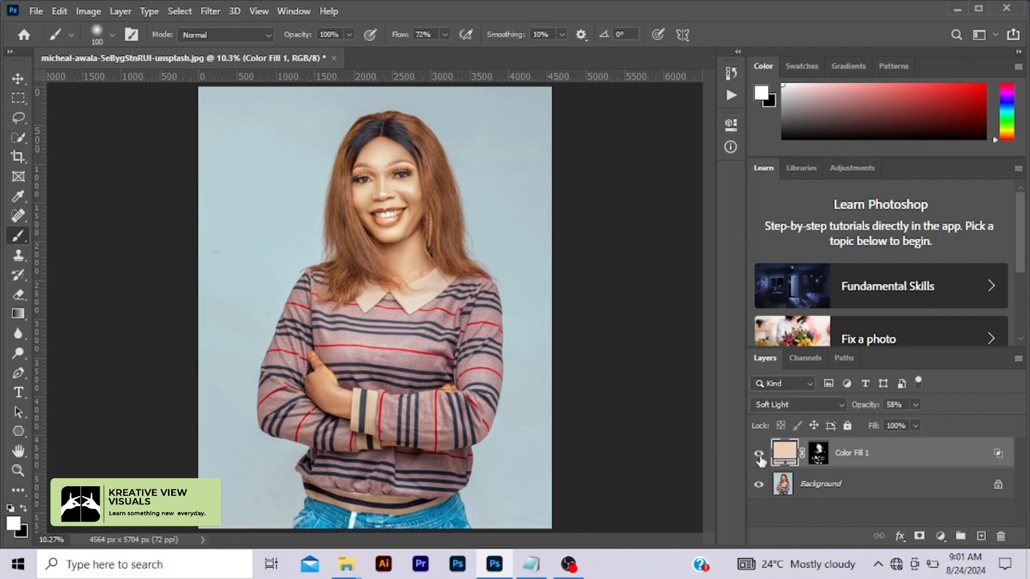
click(759, 454)
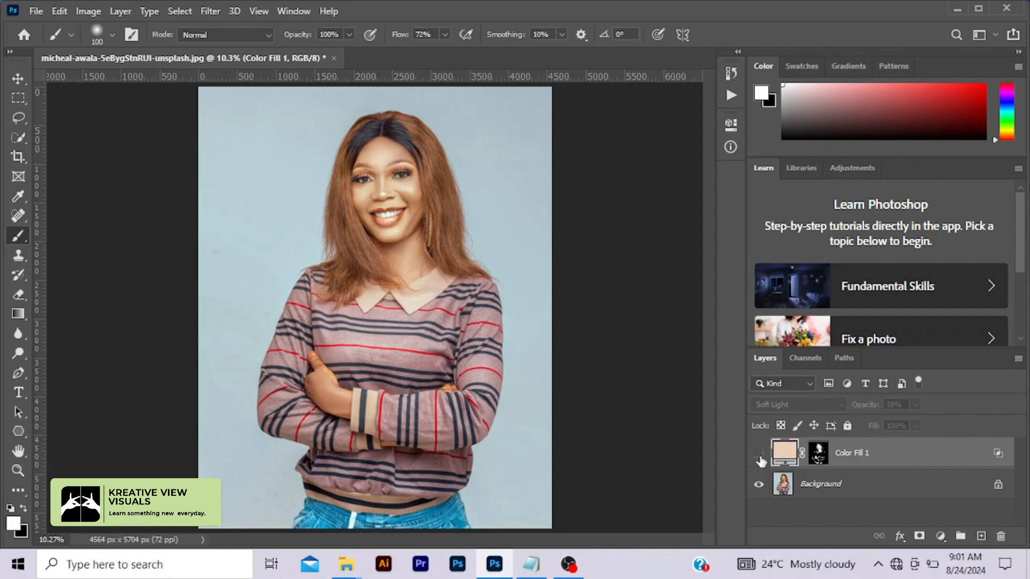
click(759, 455)
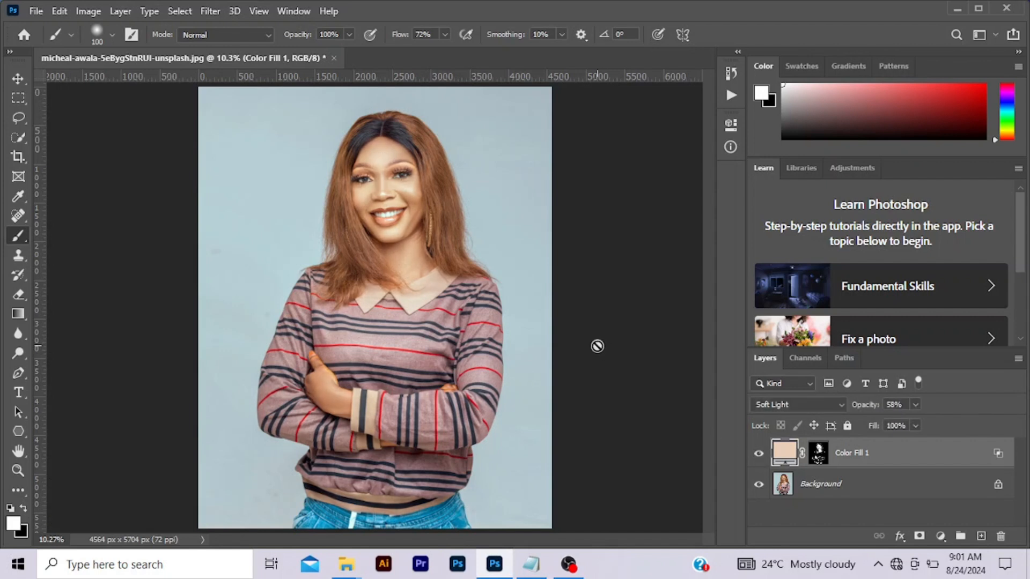